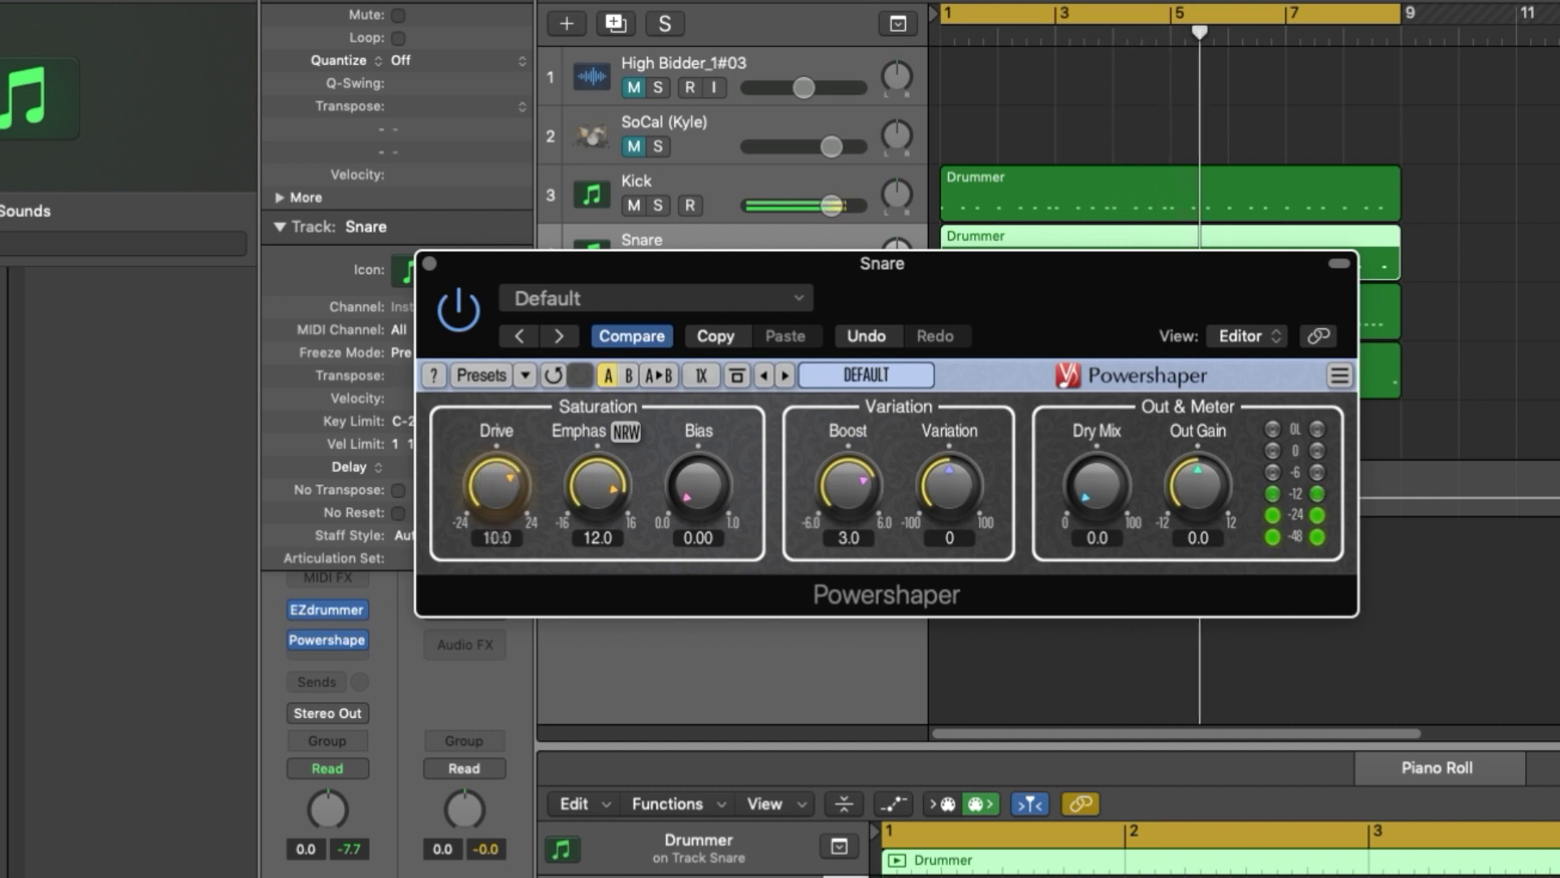
# Work the Snare Powershaper's Drive and Emphasis knobs until Drive reads -2.1 and Emphasis -0.3
pyautogui.moveTo(496, 486); pyautogui.dragTo(495, 479)
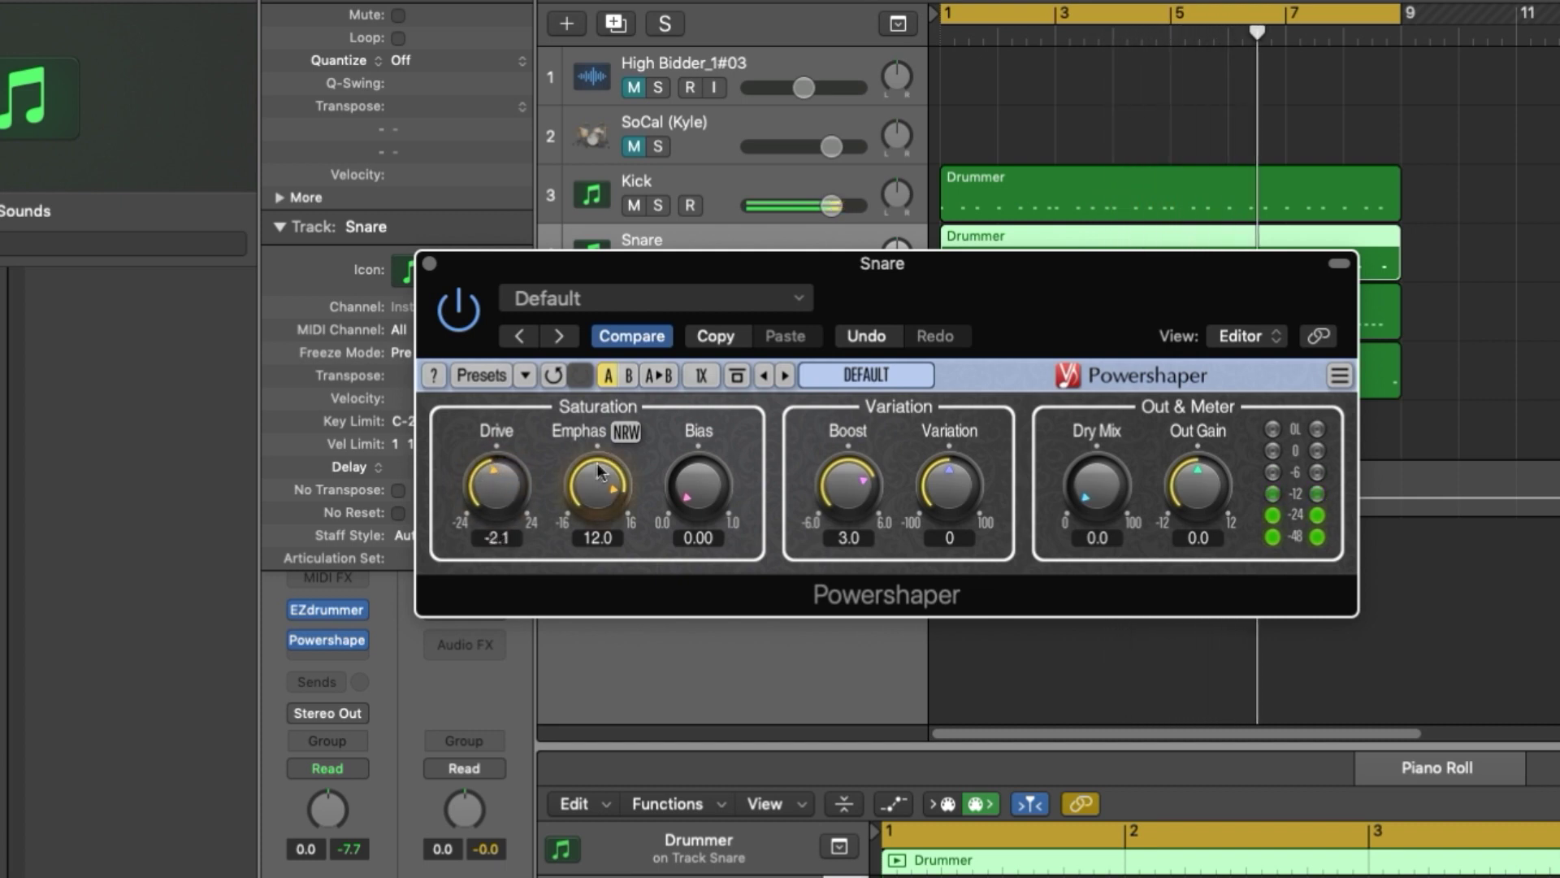
pyautogui.moveTo(597, 486); pyautogui.dragTo(597, 585)
pyautogui.moveTo(583, 451); pyautogui.dragTo(583, 463)
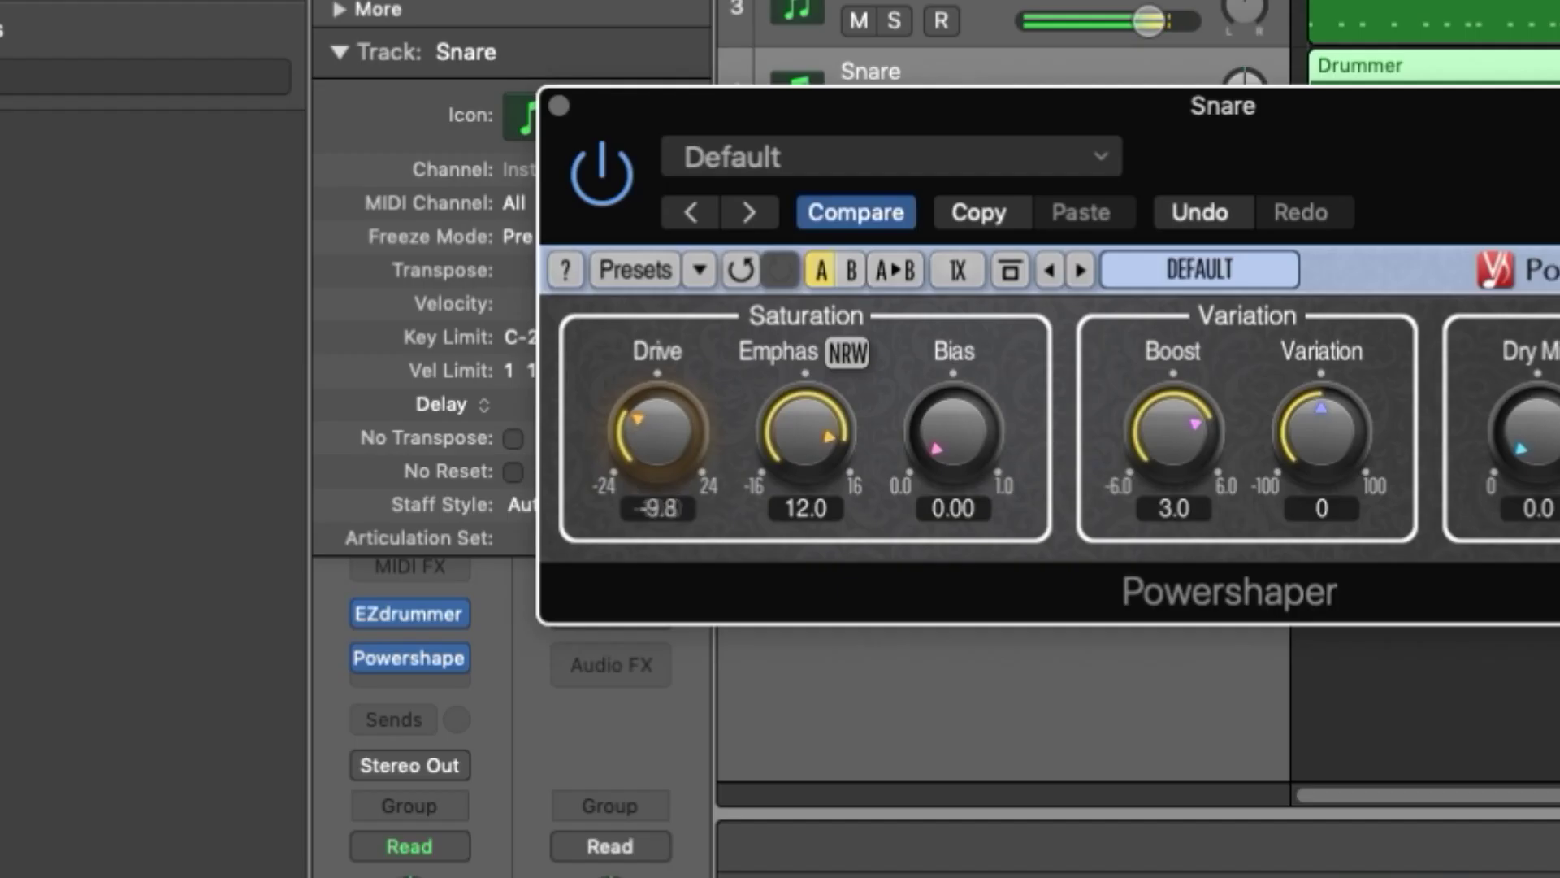
pyautogui.moveTo(657, 430)
pyautogui.mouseDown()
pyautogui.moveTo(657, 413)
pyautogui.moveTo(658, 455)
pyautogui.mouseUp()
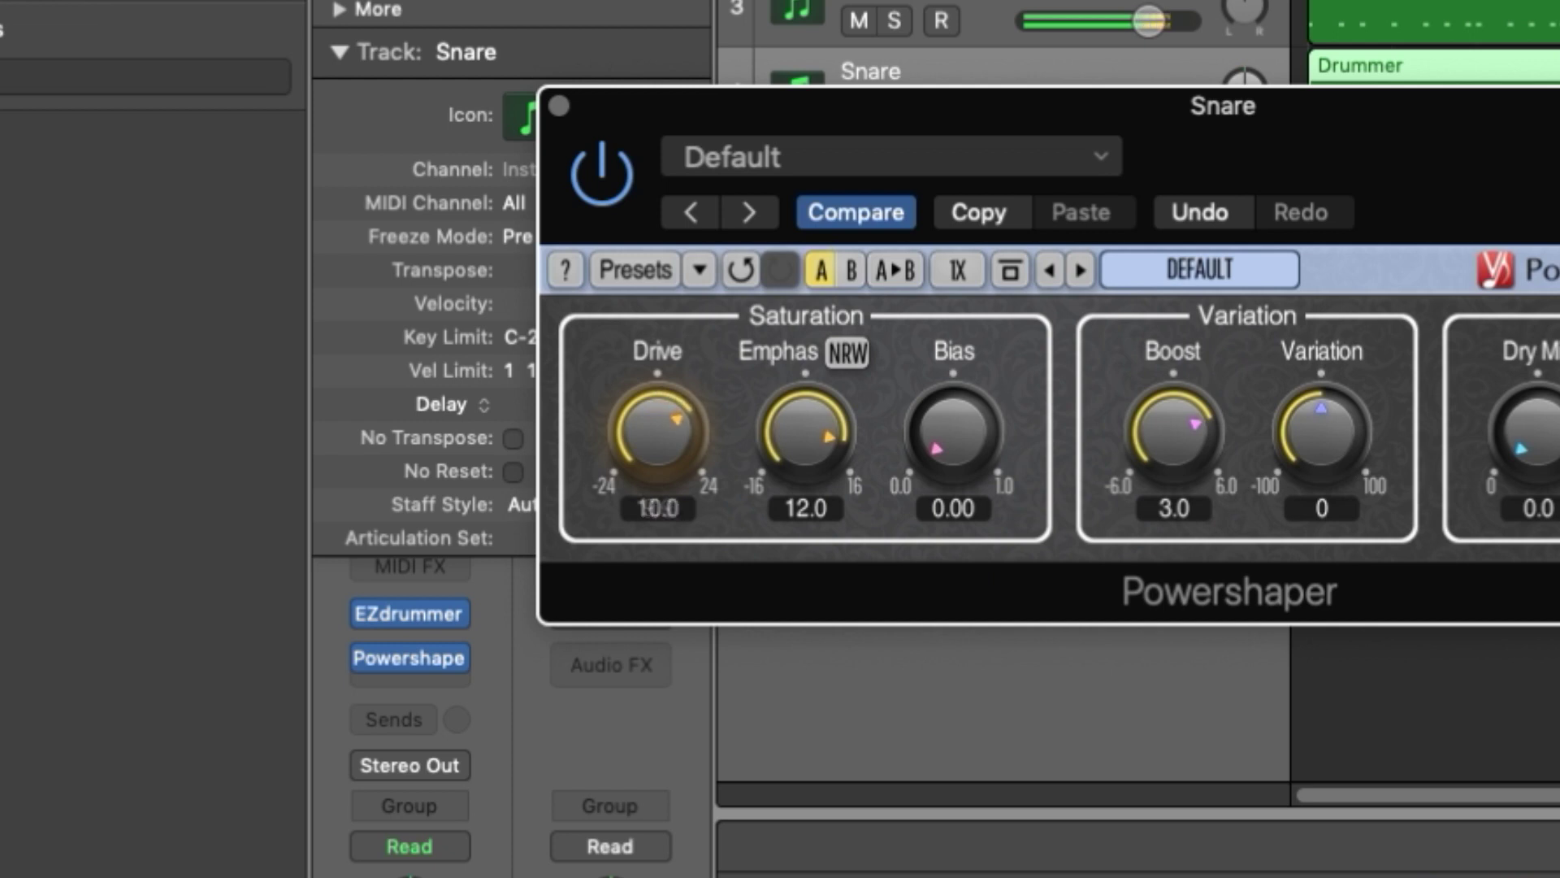
pyautogui.moveTo(634, 409); pyautogui.dragTo(634, 455)
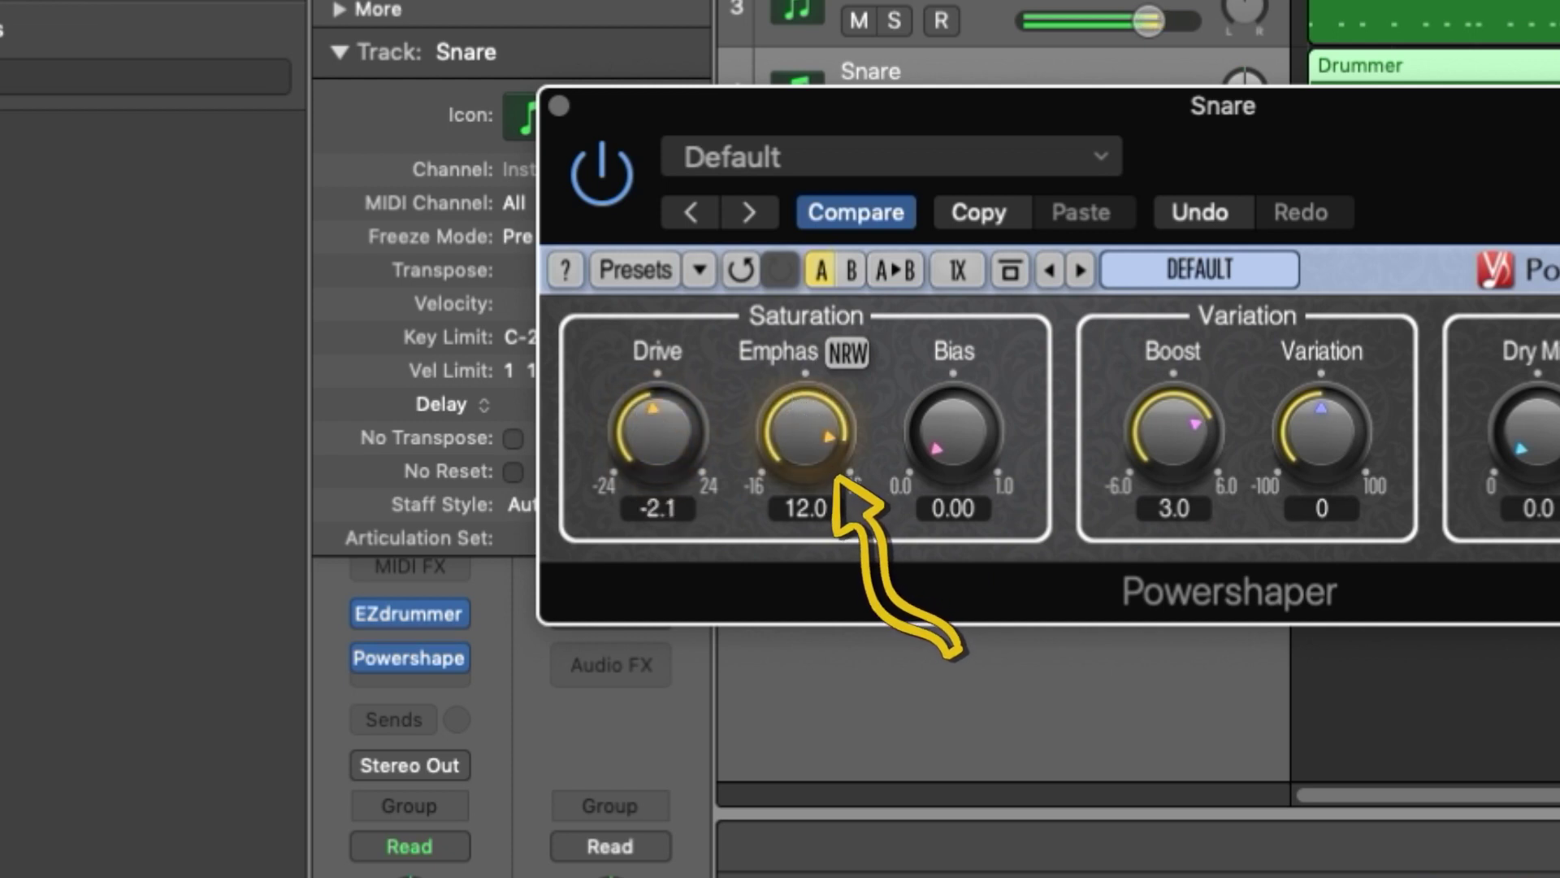
pyautogui.moveTo(804, 430); pyautogui.dragTo(804, 443)
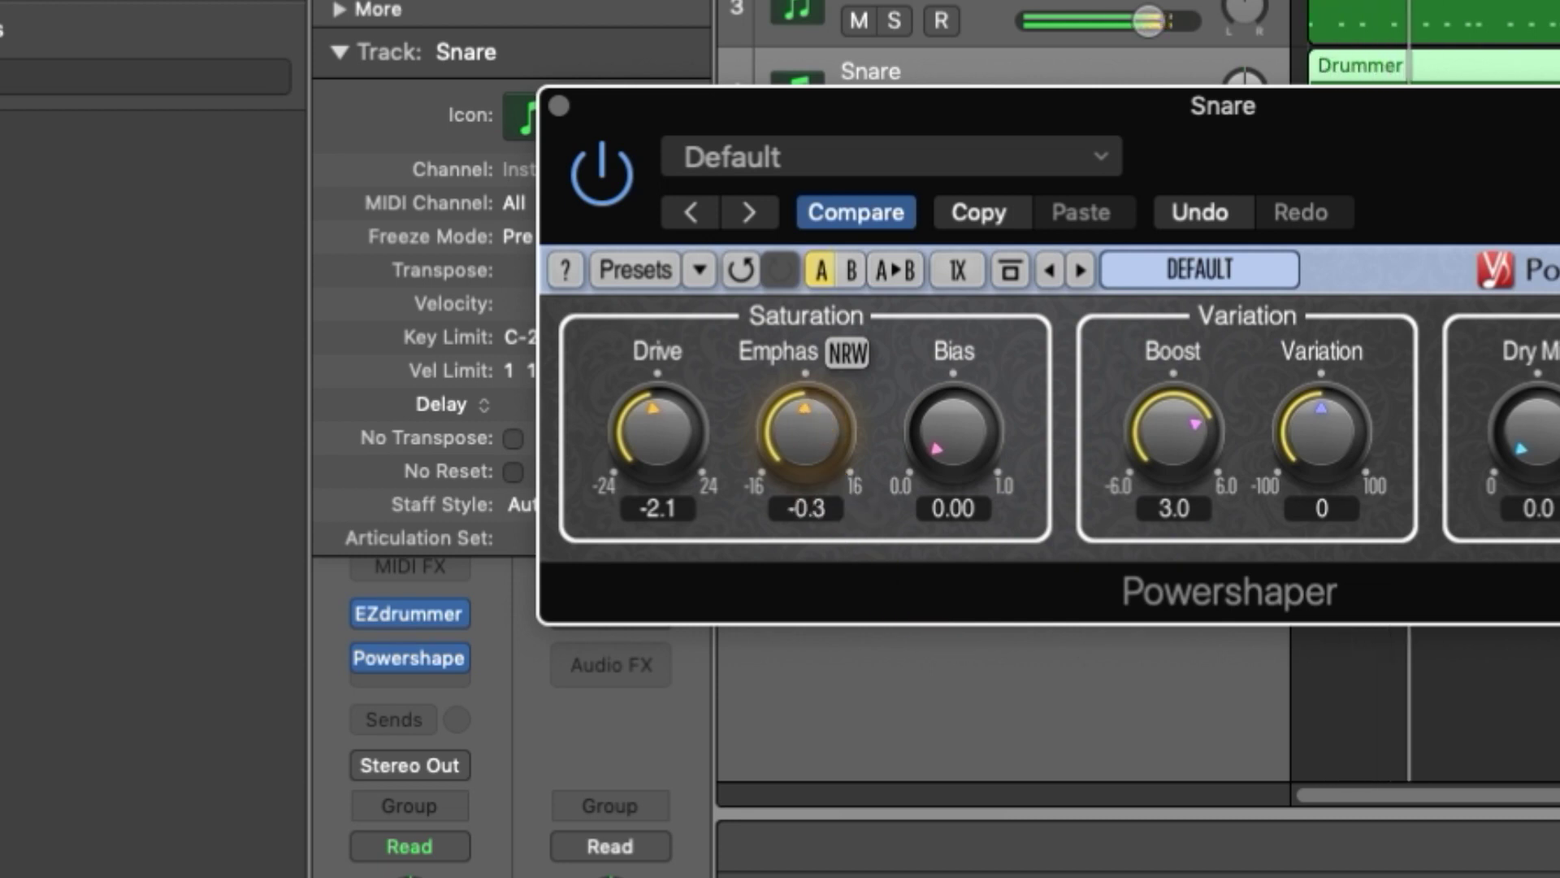
# Set Emphasis to -6.3, audition wide and medium widths, then return to narrow
pyautogui.moveTo(804, 416); pyautogui.dragTo(801, 442)
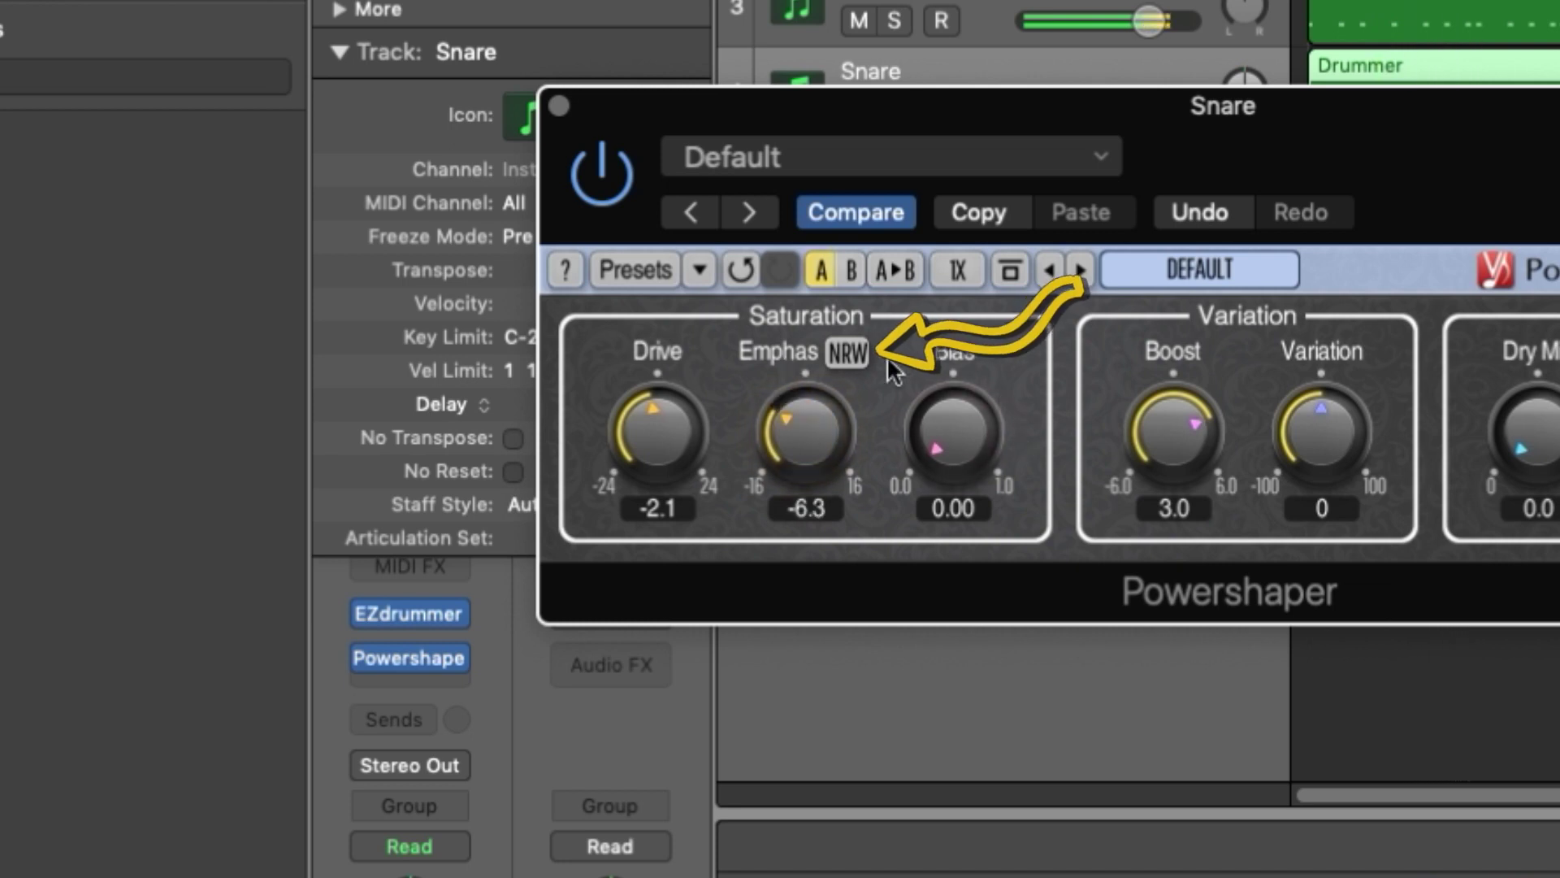
pyautogui.click(848, 349)
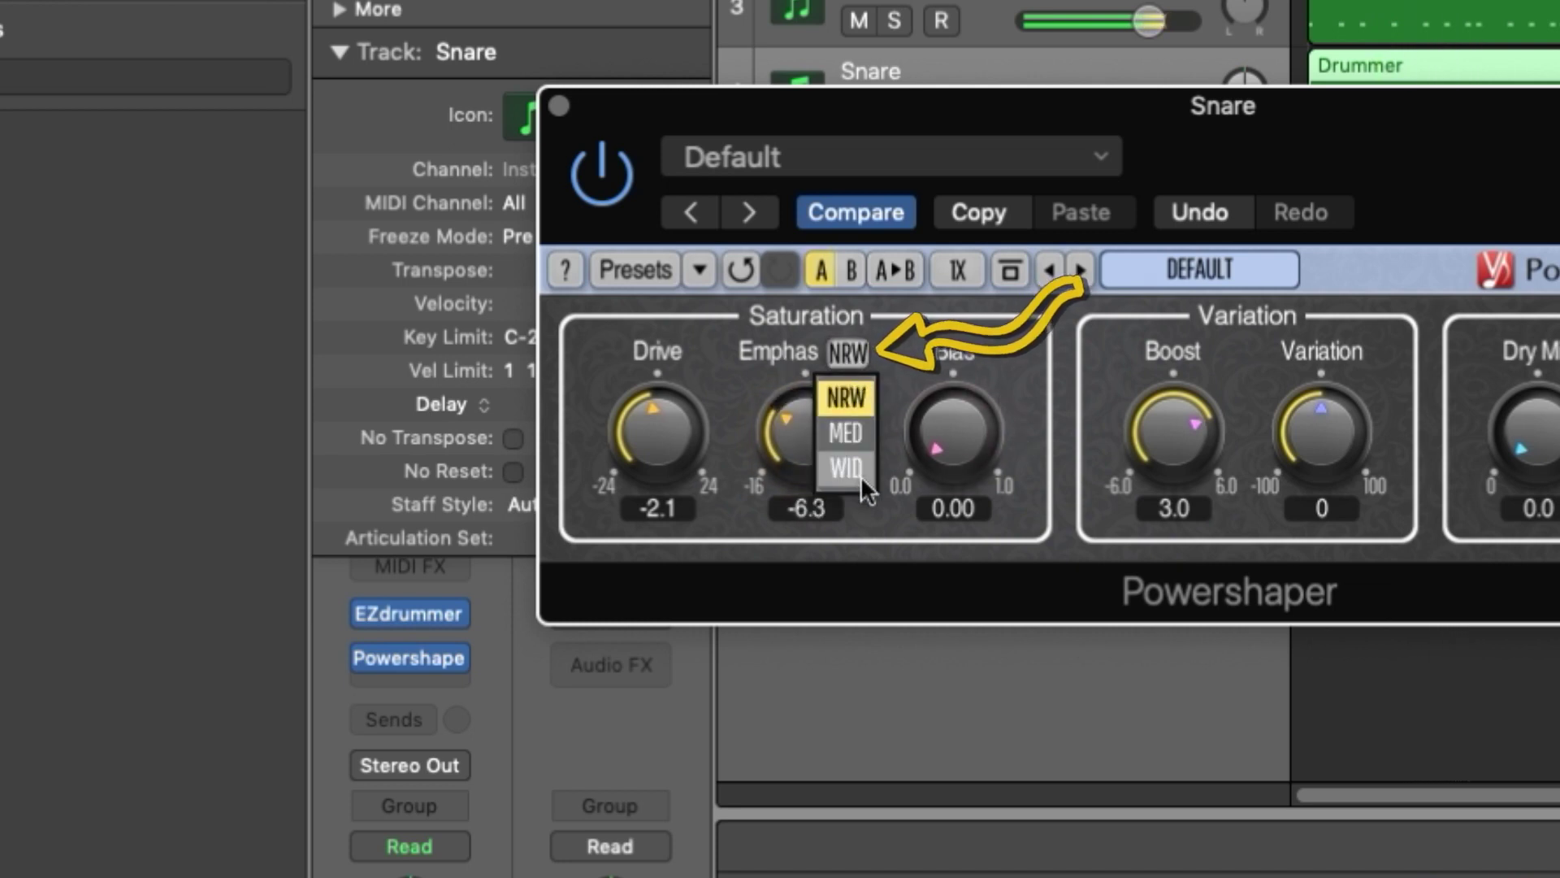
pyautogui.click(860, 475)
pyautogui.click(855, 349)
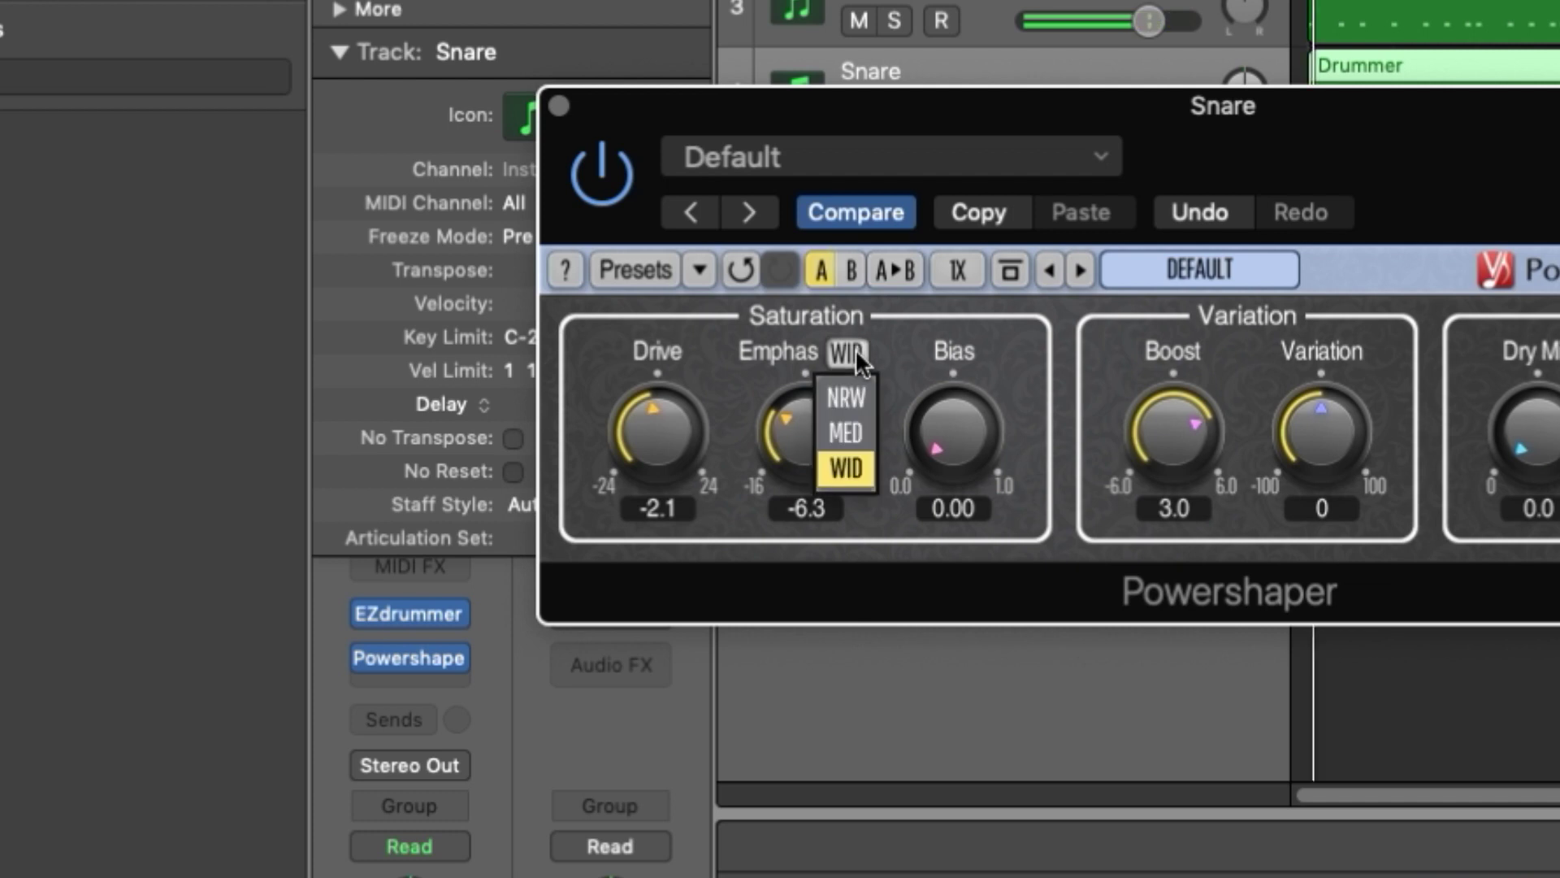
pyautogui.click(855, 431)
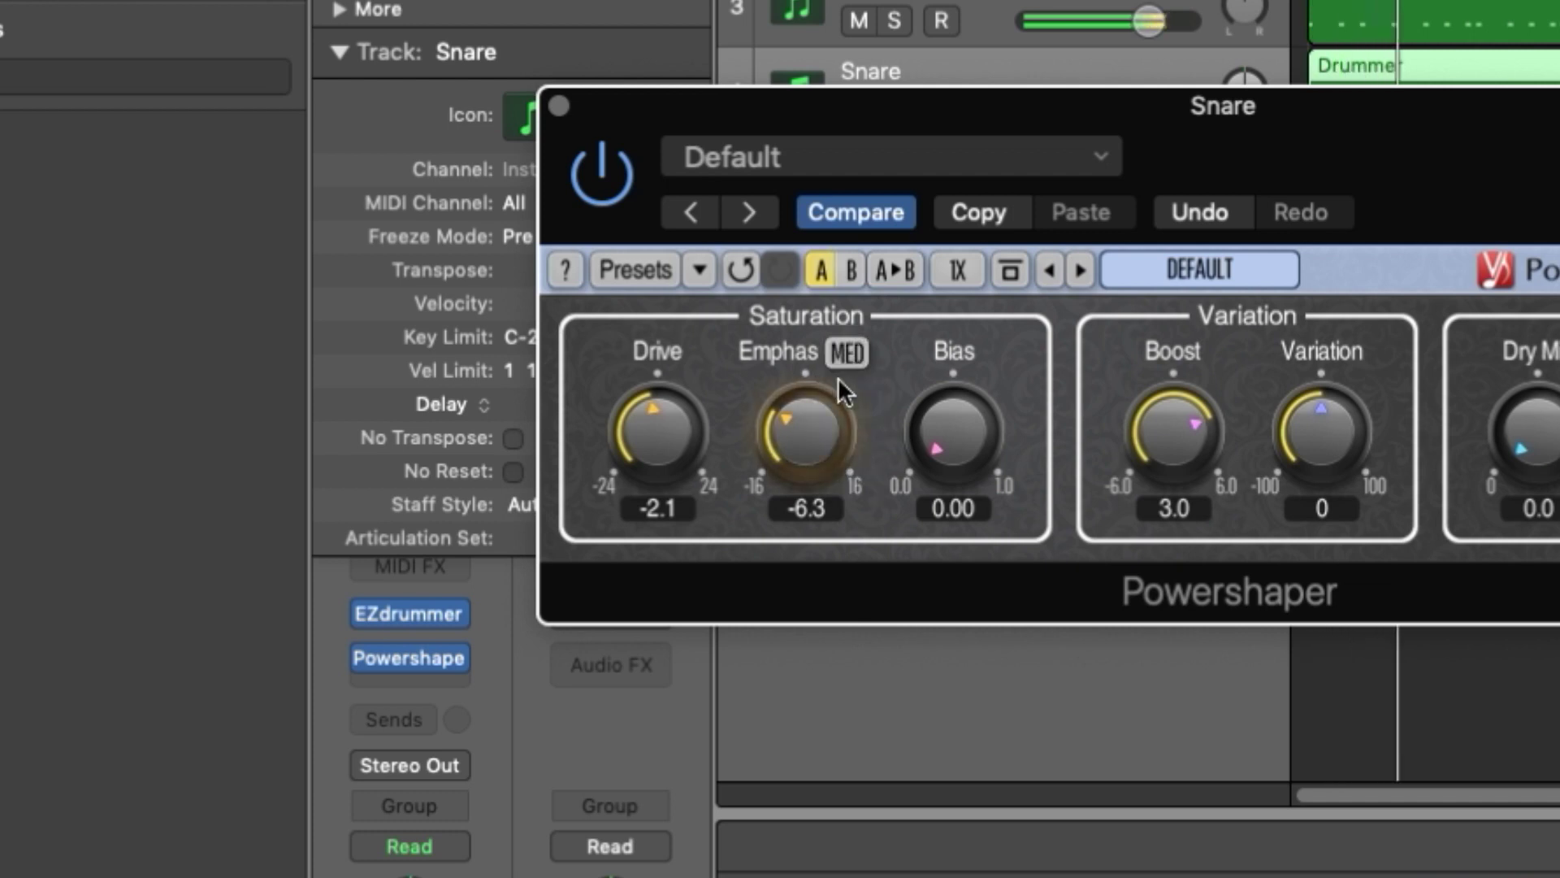
pyautogui.click(840, 349)
pyautogui.click(855, 396)
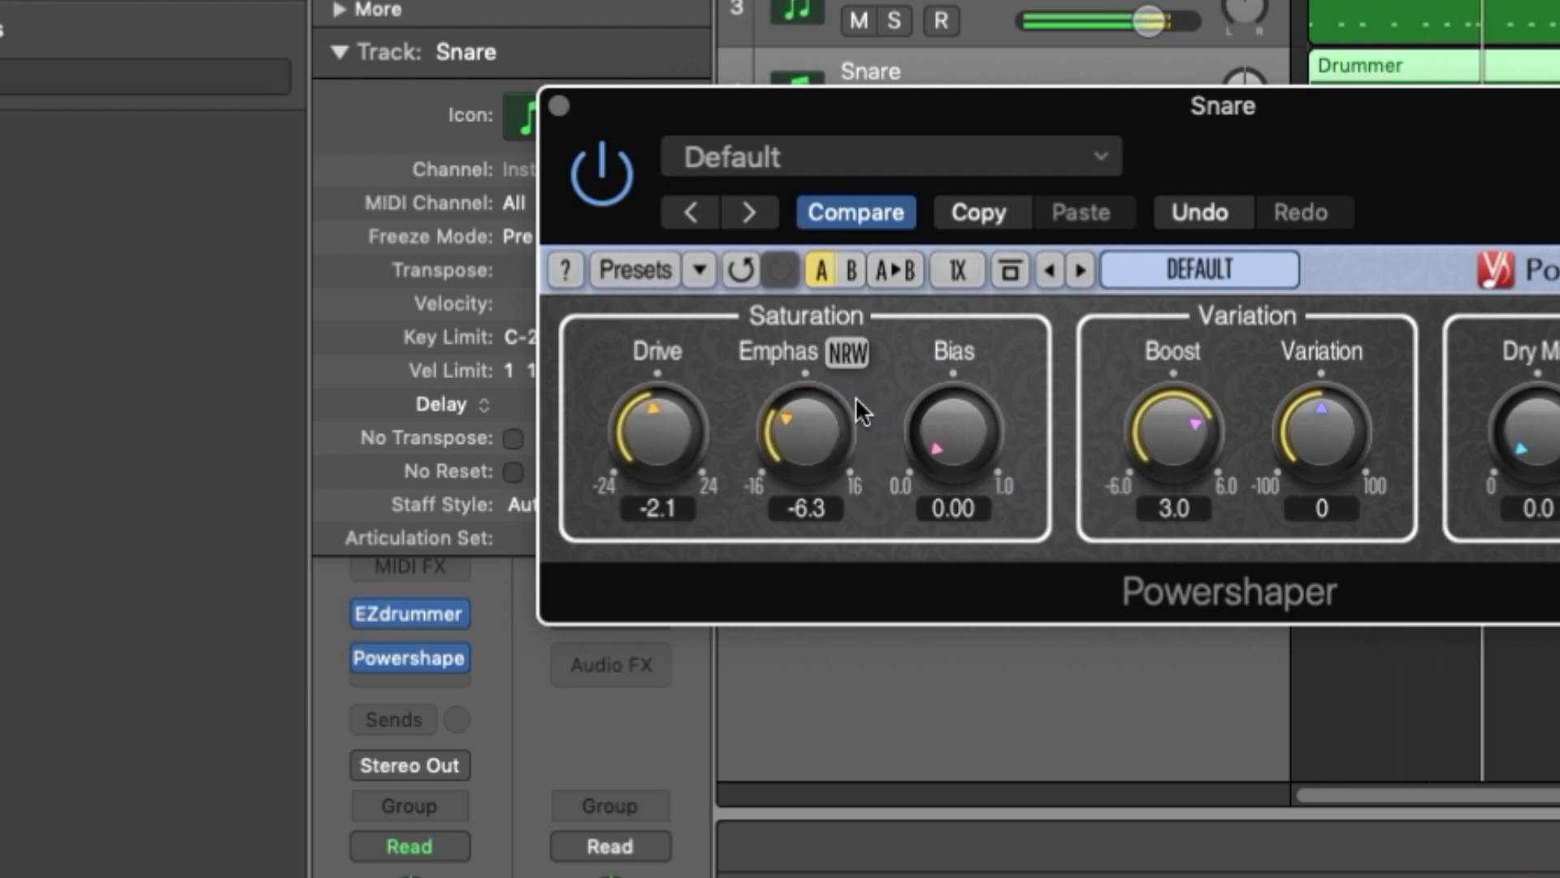
# Sweep Bias up to about 0.55, back to 0.00, and across its range
pyautogui.moveTo(953, 431); pyautogui.dragTo(953, 374)
pyautogui.moveTo(953, 430); pyautogui.dragTo(953, 487)
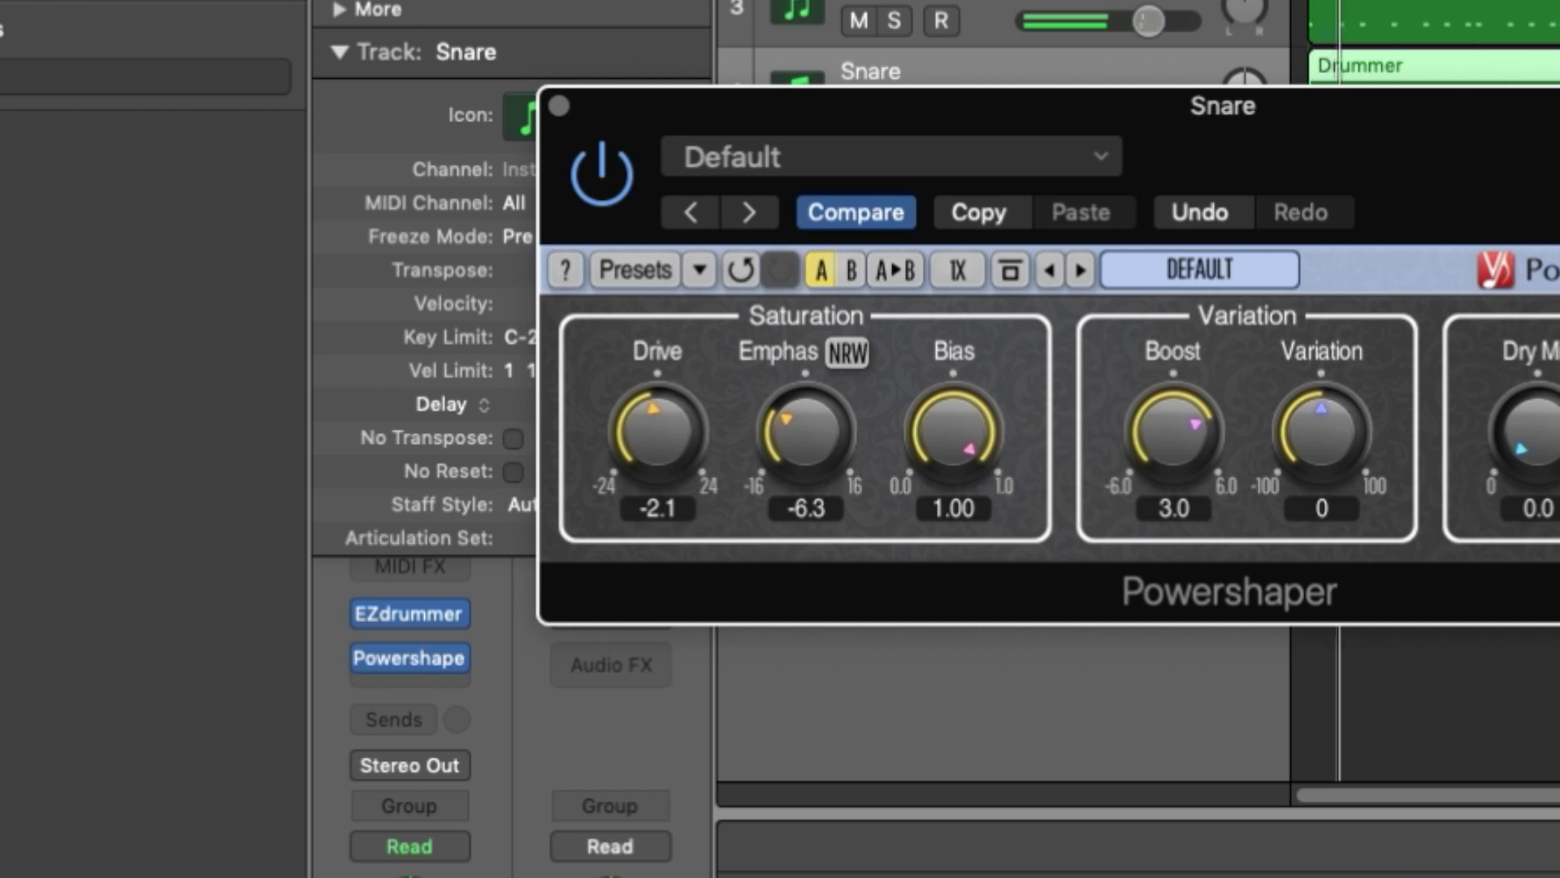
pyautogui.moveTo(953, 431)
pyautogui.mouseDown()
pyautogui.moveTo(953, 488)
pyautogui.moveTo(953, 427)
pyautogui.mouseUp()
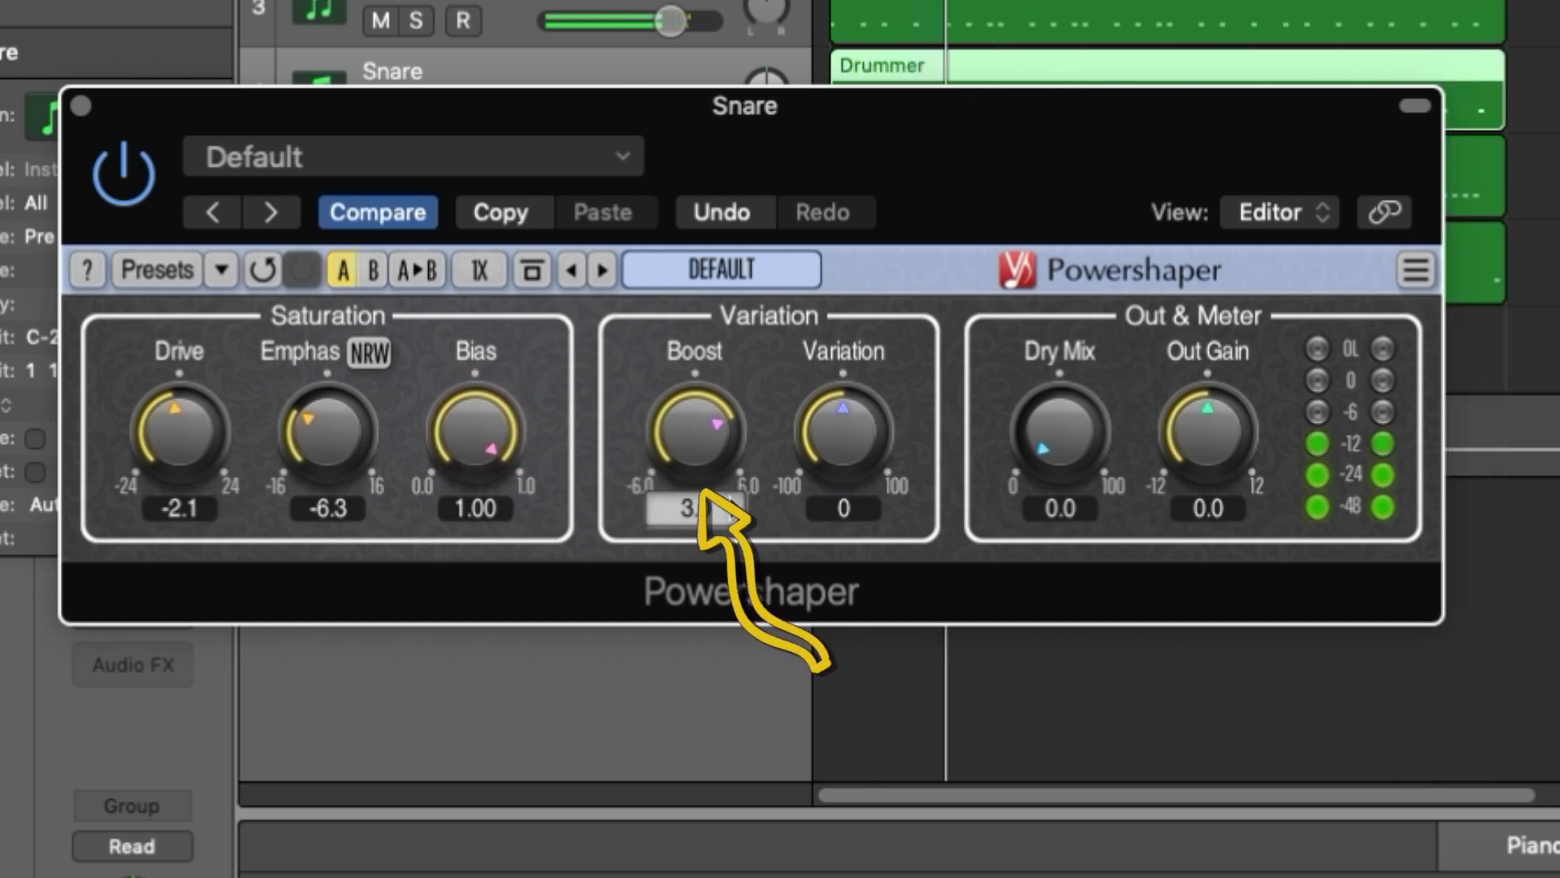
# Lower the Snare Powershaper's Boost to 1.5 and Variation to -18
pyautogui.moveTo(685, 413)
pyautogui.mouseDown()
pyautogui.moveTo(685, 459)
pyautogui.moveTo(685, 426)
pyautogui.mouseUp()
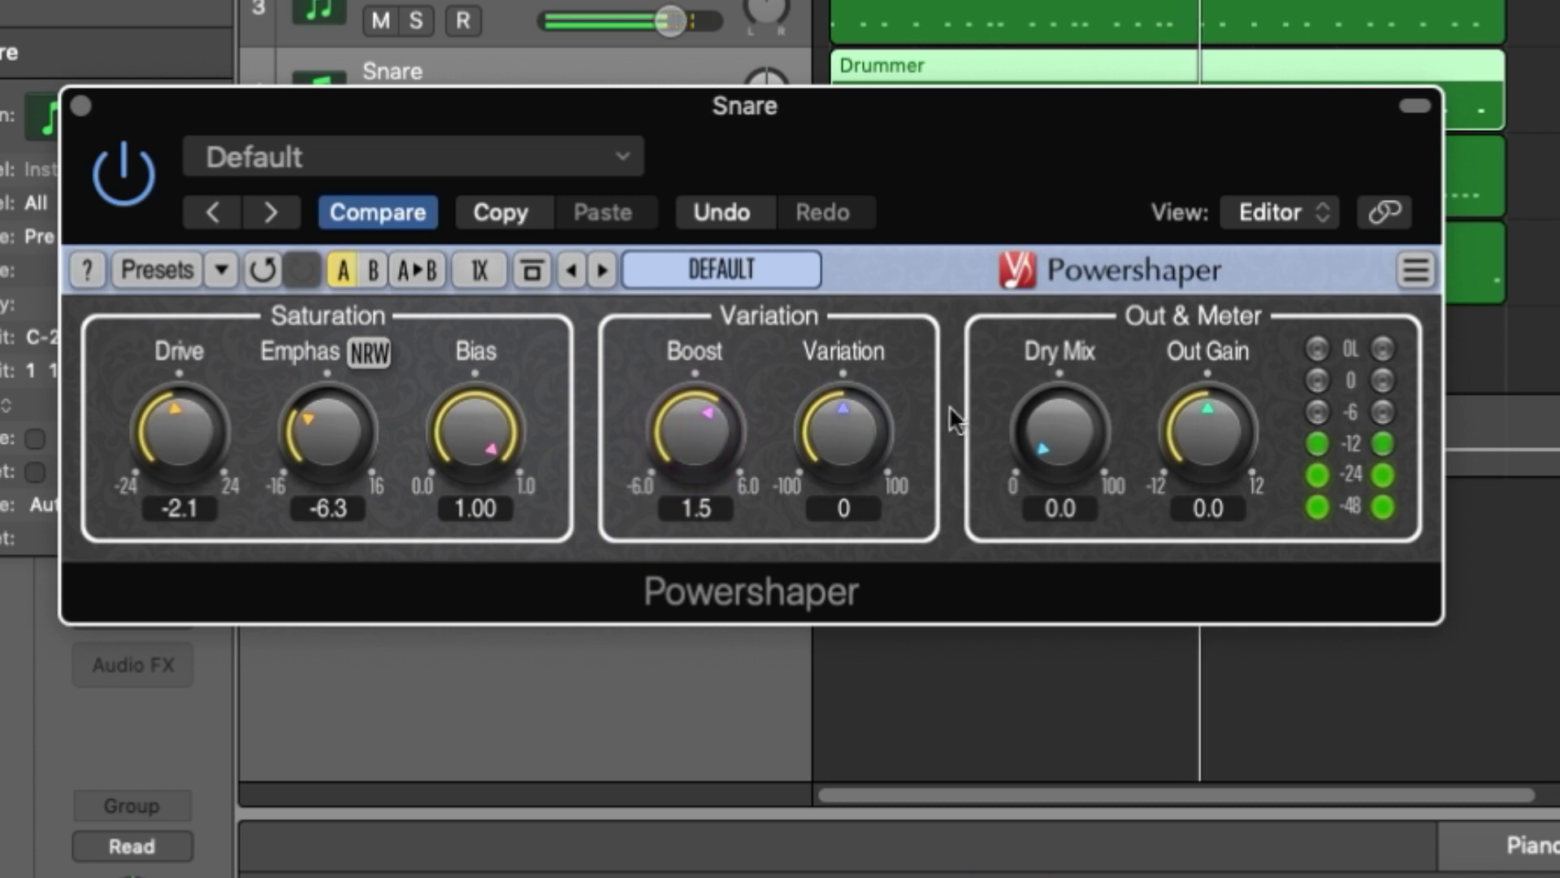
pyautogui.moveTo(843, 431)
pyautogui.mouseDown()
pyautogui.moveTo(843, 457)
pyautogui.moveTo(841, 415)
pyautogui.mouseUp()
# Try Variation 49, Dry Mix about 53 and Out Gain -2.1 on the Snare's Powershaper
pyautogui.moveTo(1058, 447); pyautogui.dragTo(1058, 439)
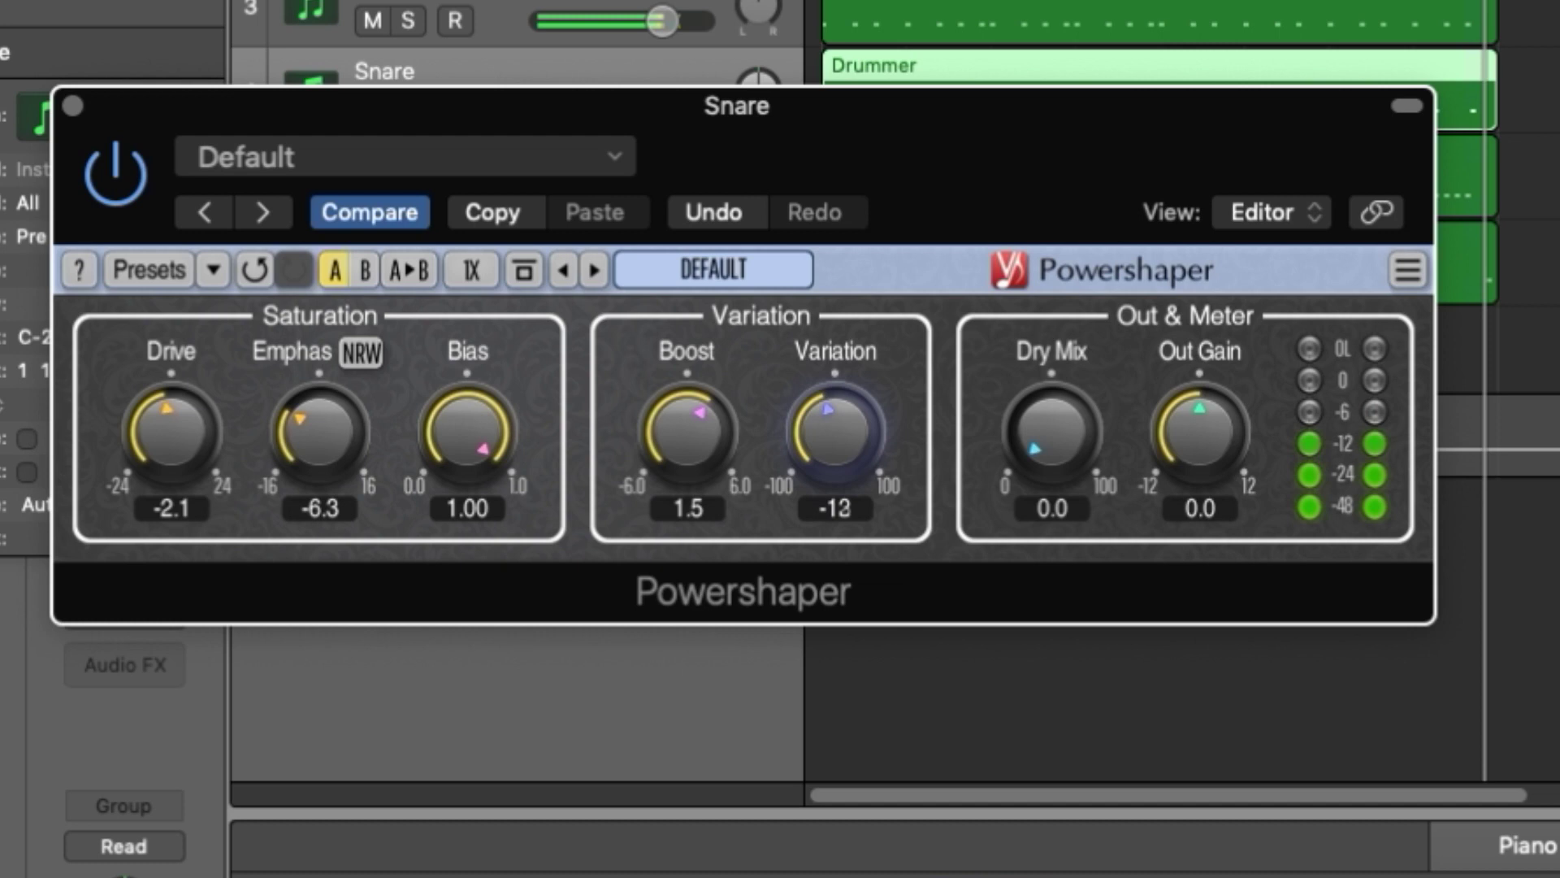
pyautogui.moveTo(843, 439); pyautogui.dragTo(844, 418)
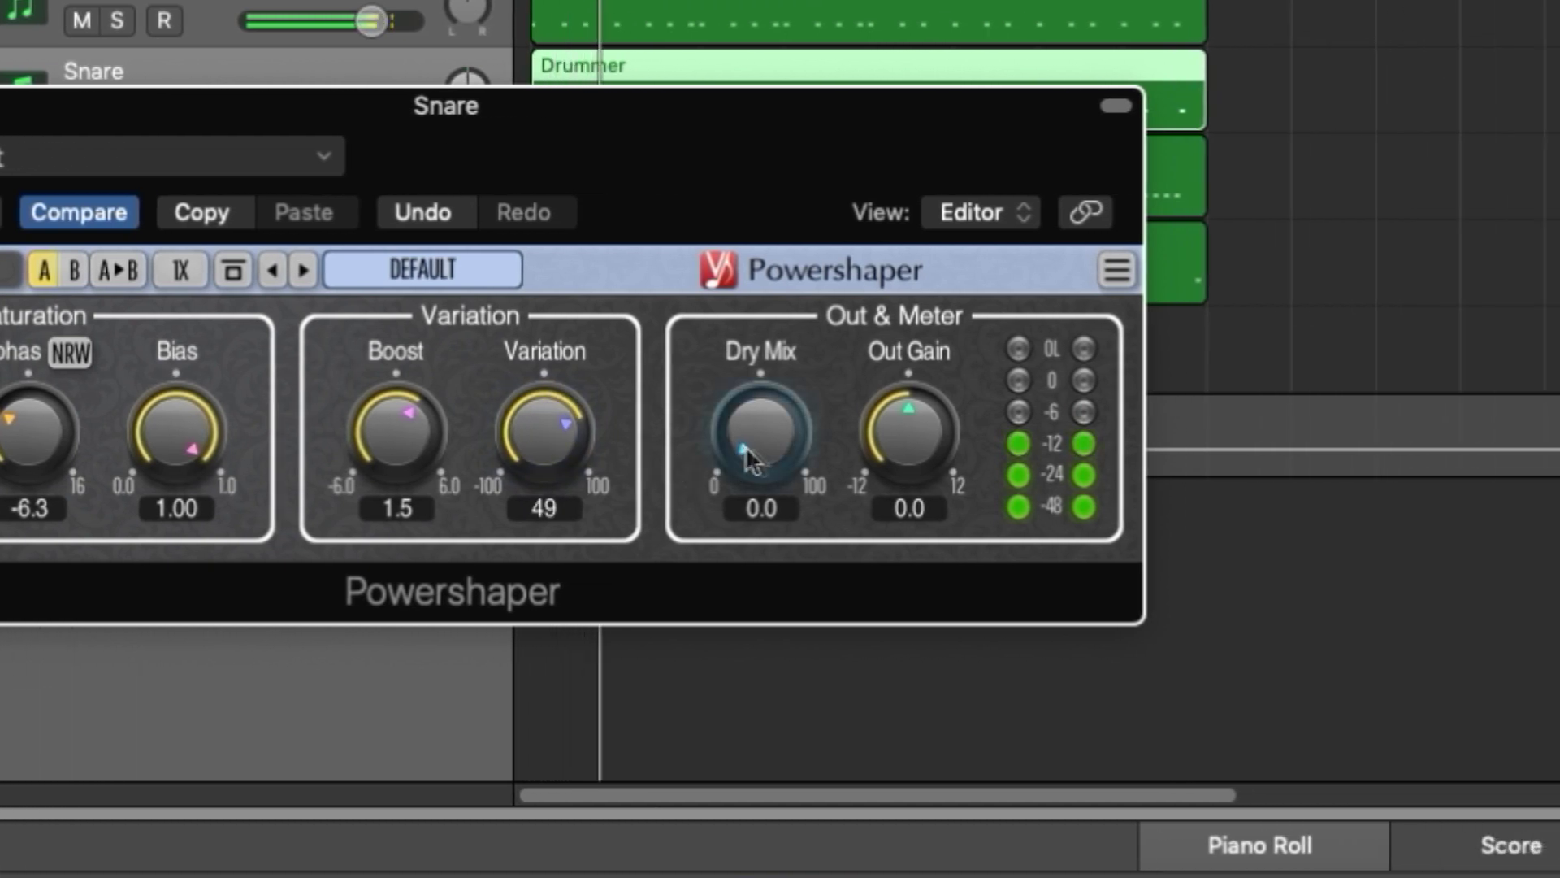
pyautogui.moveTo(754, 447)
pyautogui.mouseDown()
pyautogui.moveTo(754, 425)
pyautogui.moveTo(754, 442)
pyautogui.mouseUp()
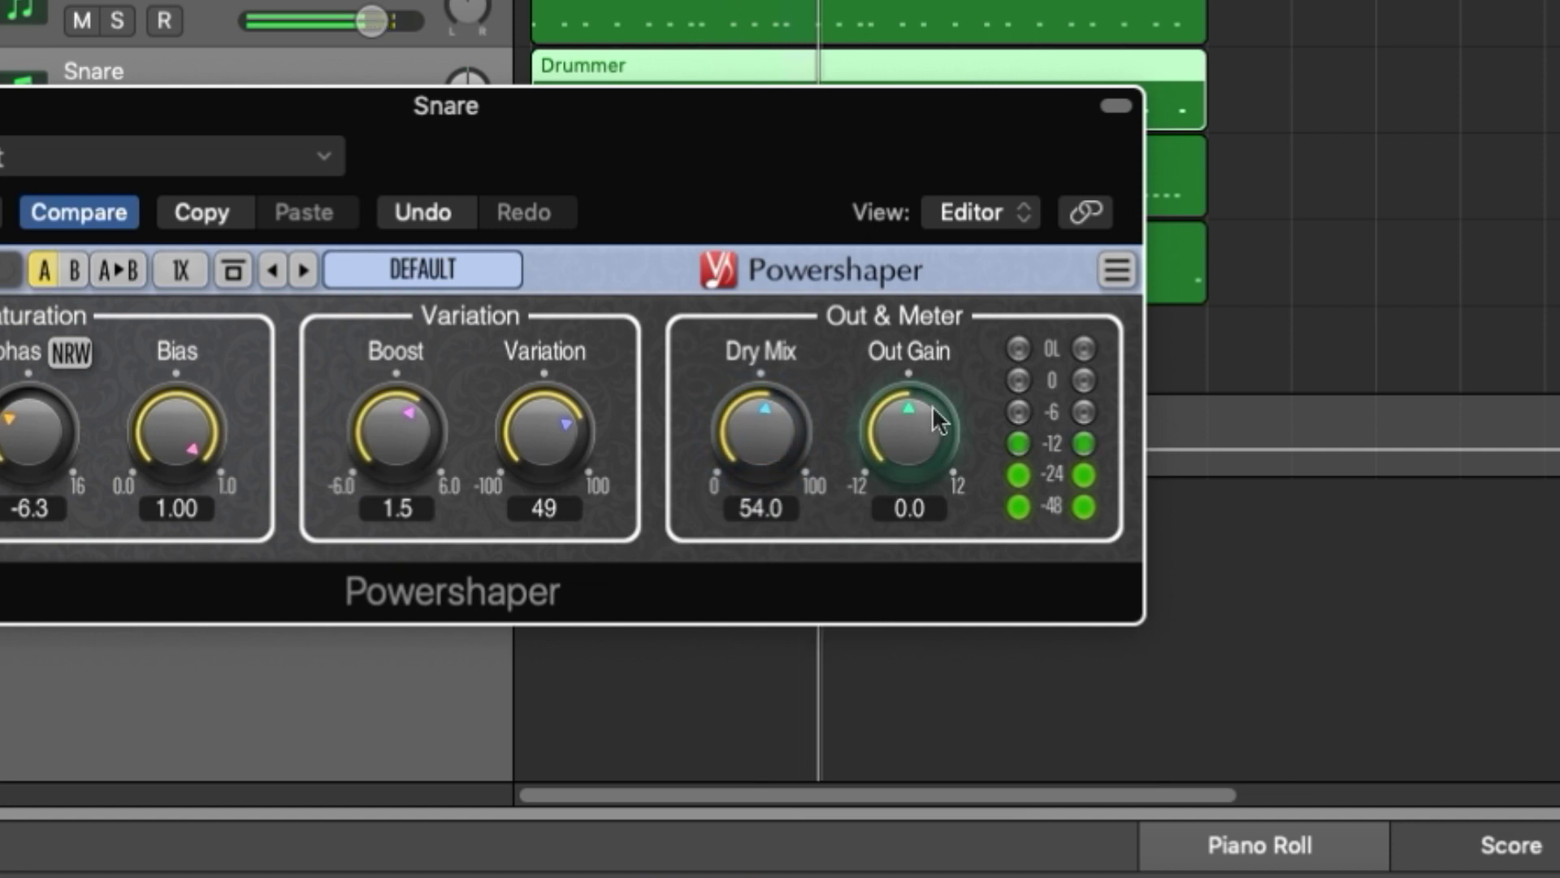
pyautogui.moveTo(938, 421)
pyautogui.mouseDown()
pyautogui.moveTo(938, 462)
pyautogui.moveTo(939, 424)
pyautogui.mouseUp()
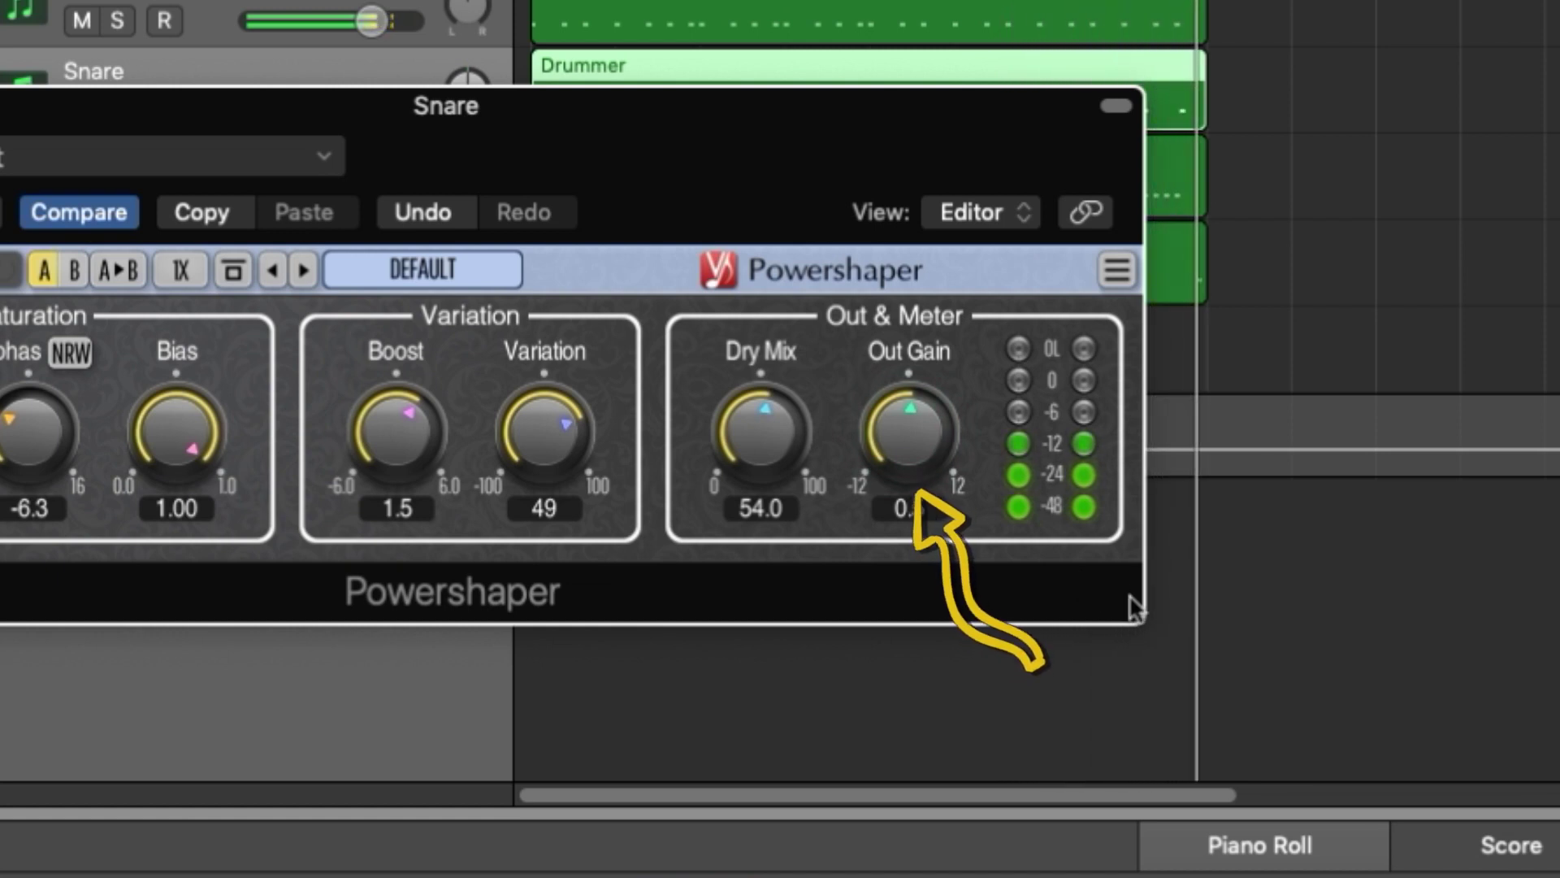
pyautogui.moveTo(933, 411)
pyautogui.mouseDown()
pyautogui.moveTo(933, 441)
pyautogui.moveTo(932, 419)
pyautogui.mouseUp()
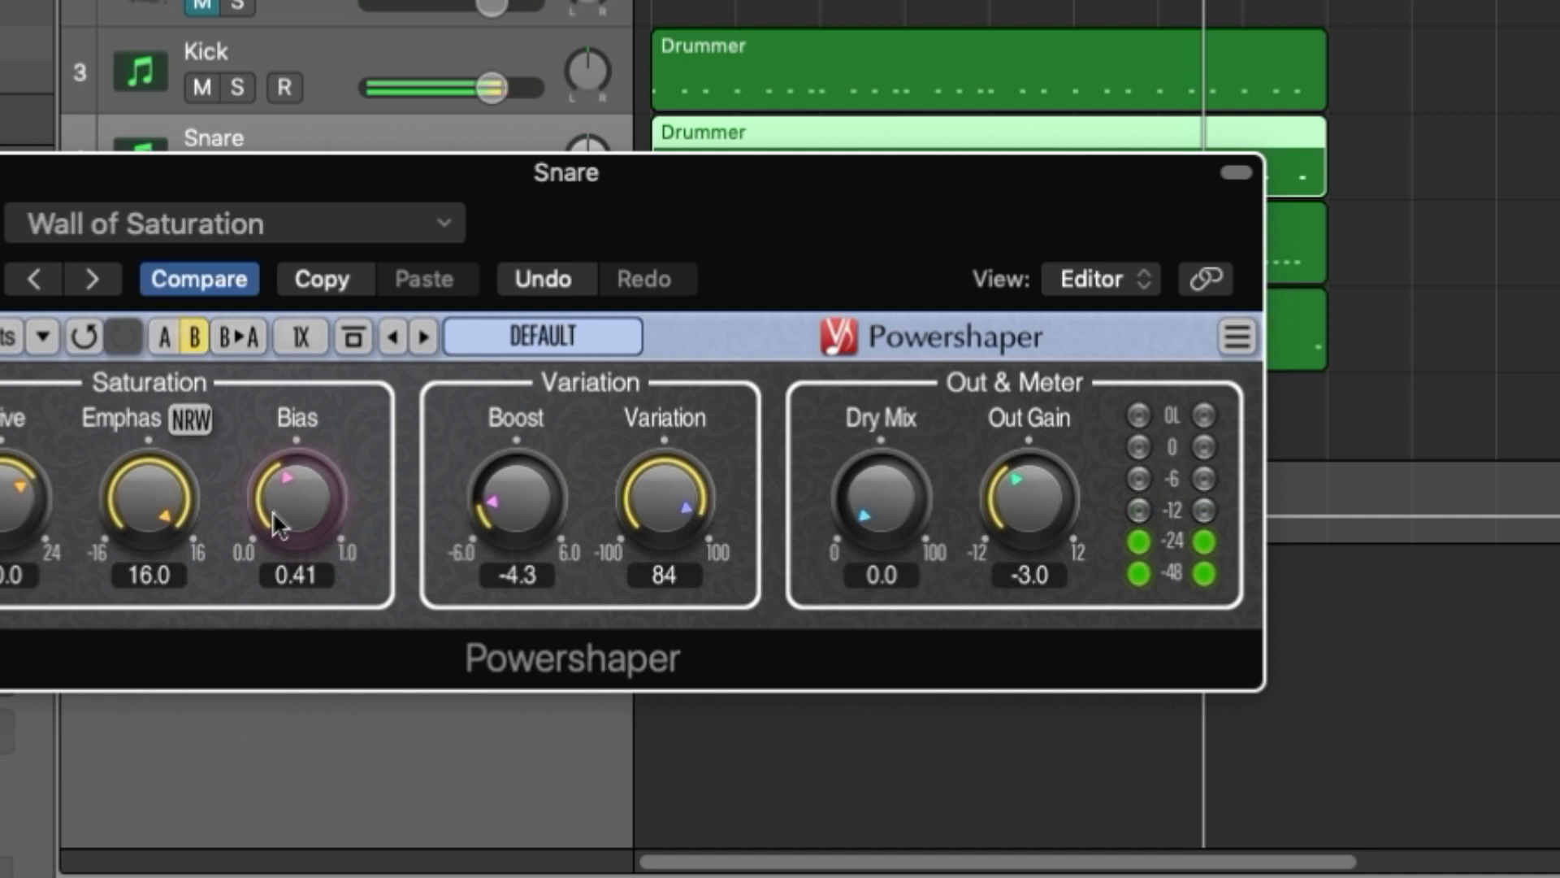
# Raise Bias to 0.71, copy B into A, then A/B compare the two Powershaper settings
pyautogui.moveTo(271, 510); pyautogui.dragTo(268, 486)
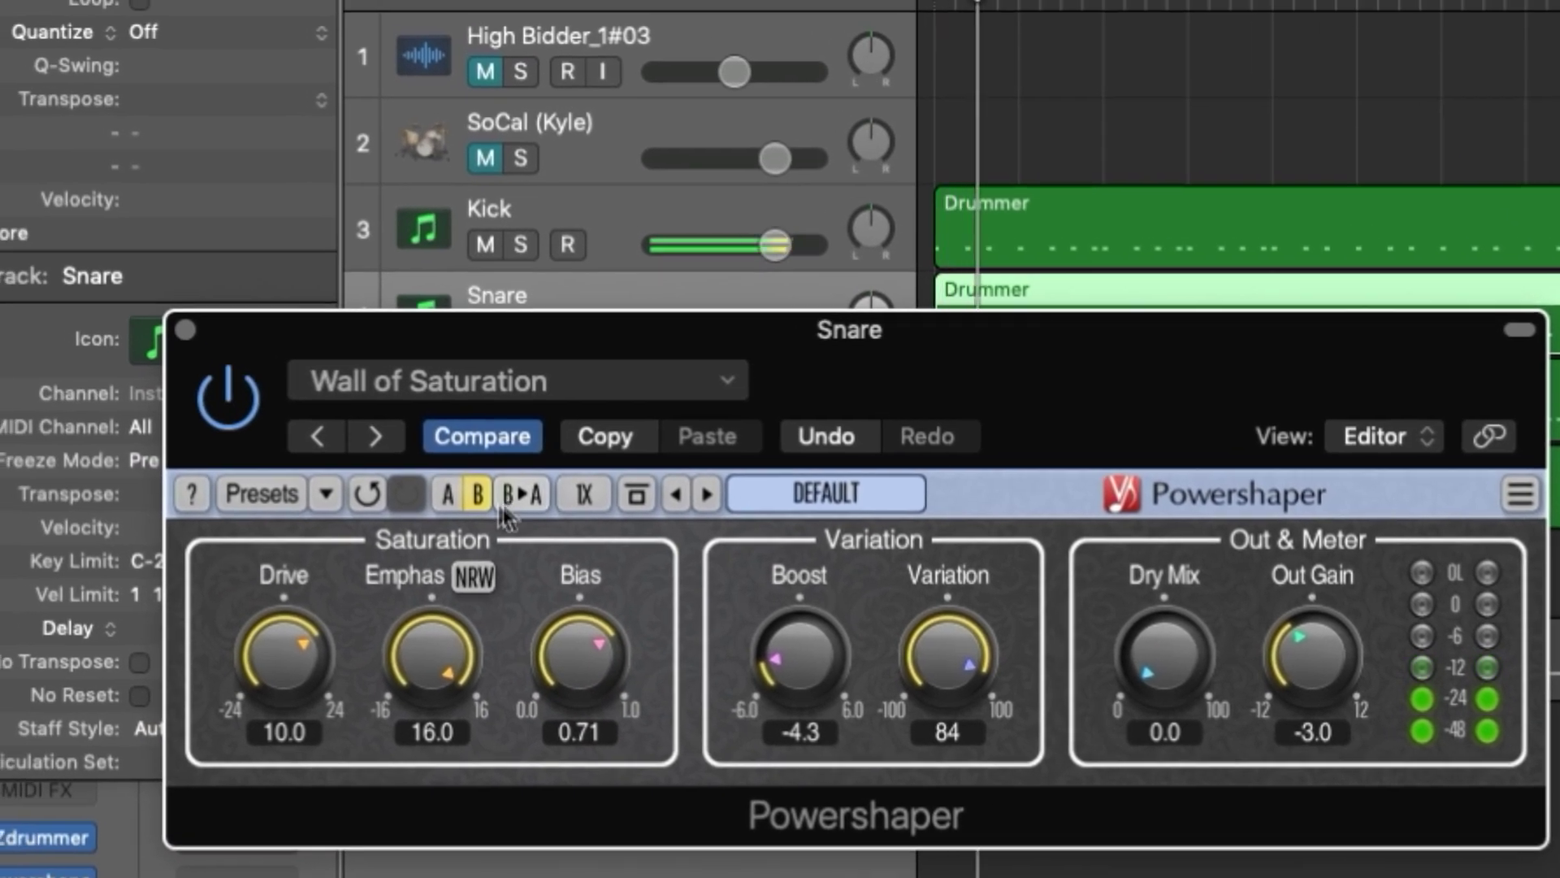
pyautogui.click(506, 497)
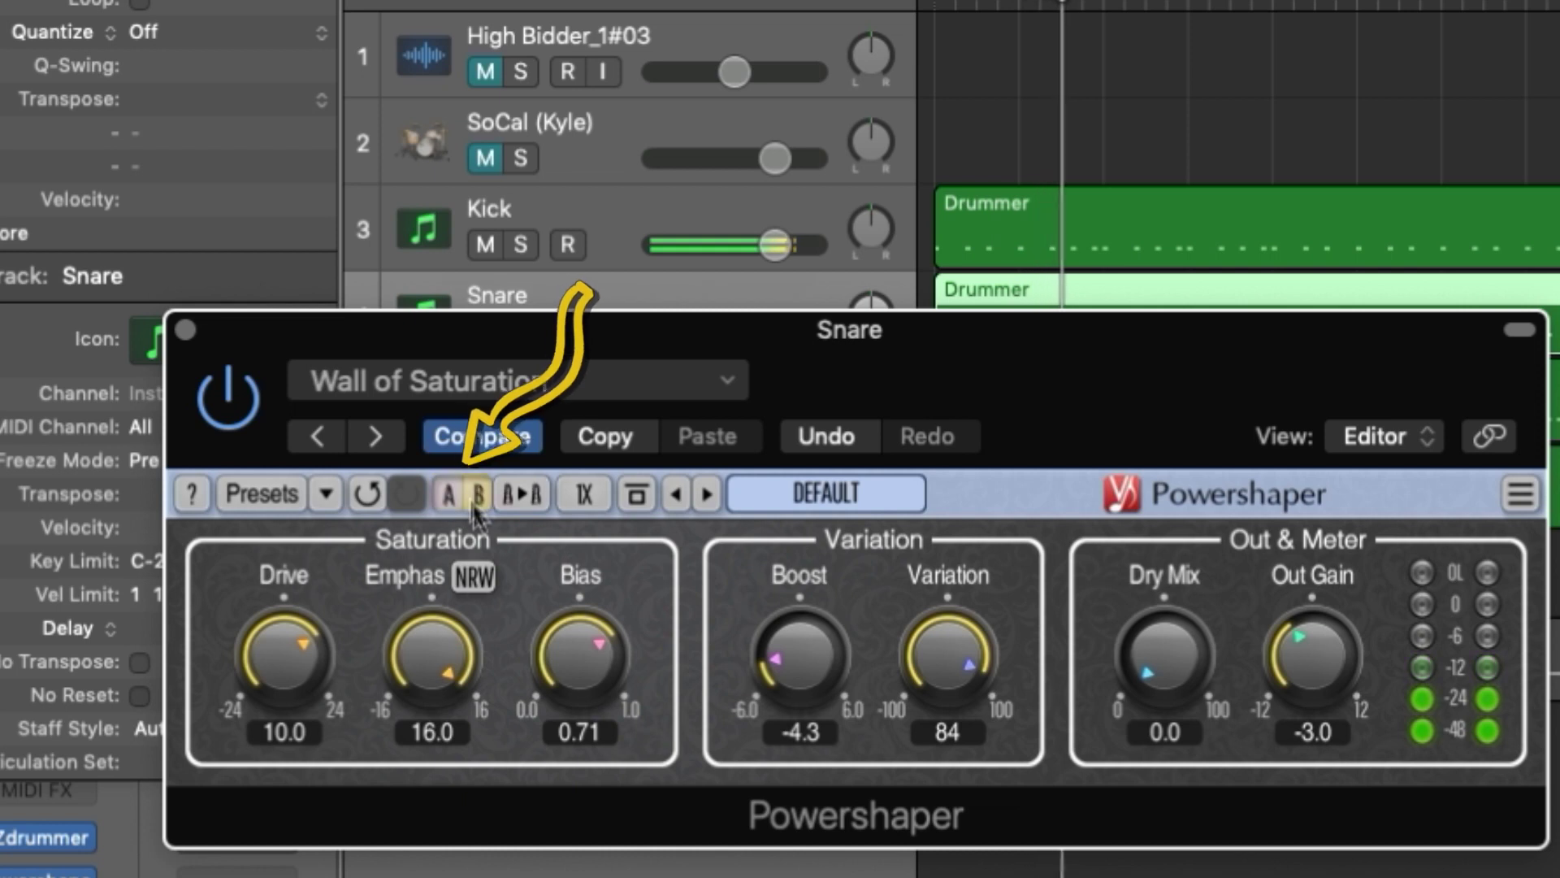
pyautogui.moveTo(582, 641); pyautogui.dragTo(560, 538)
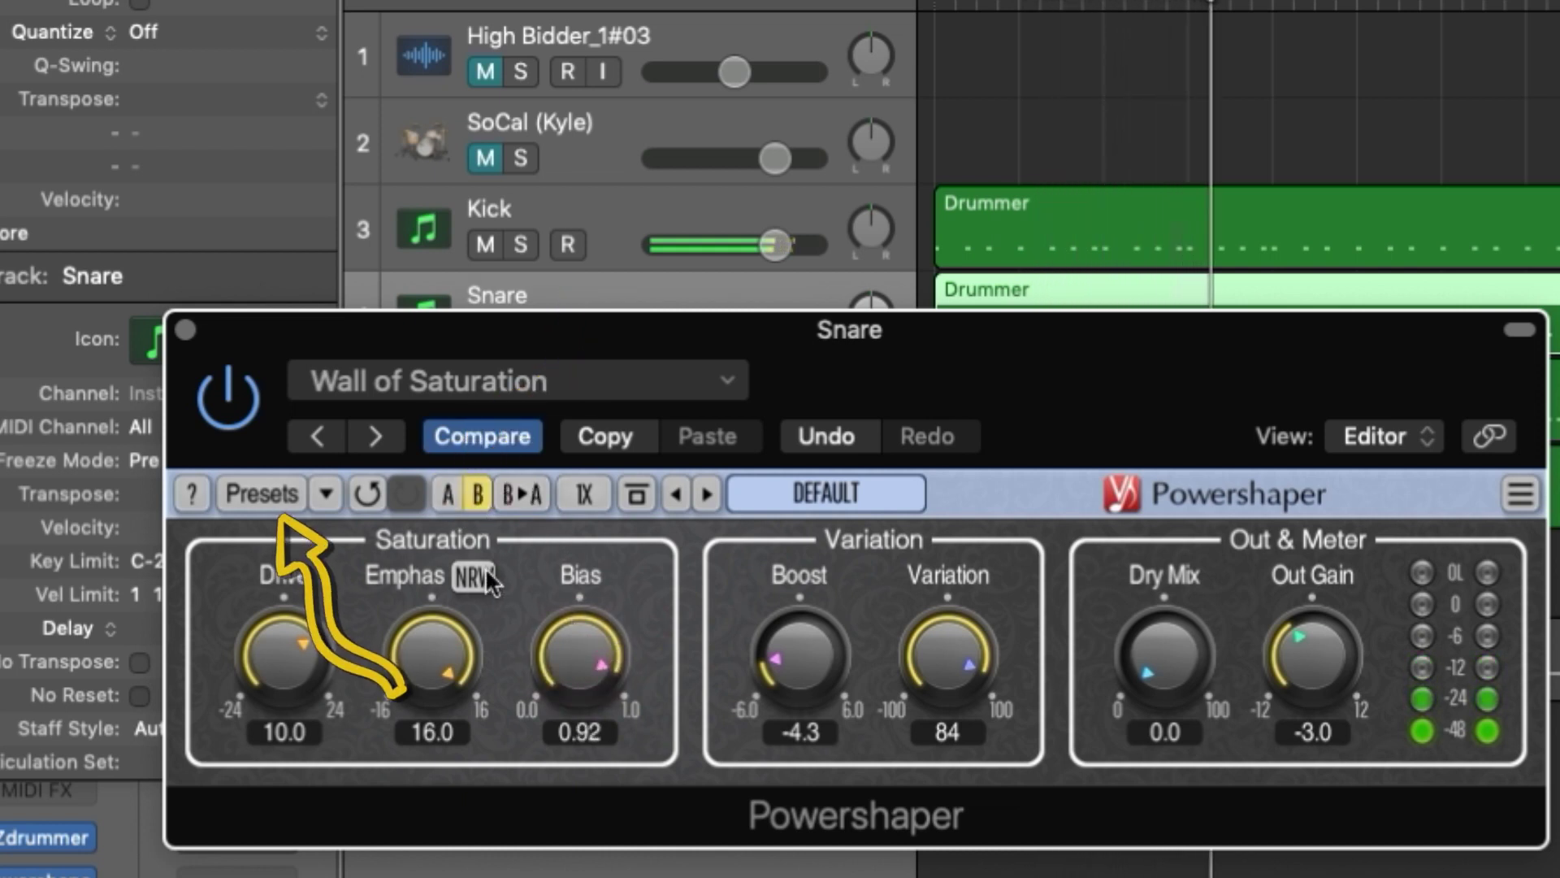
pyautogui.click(447, 496)
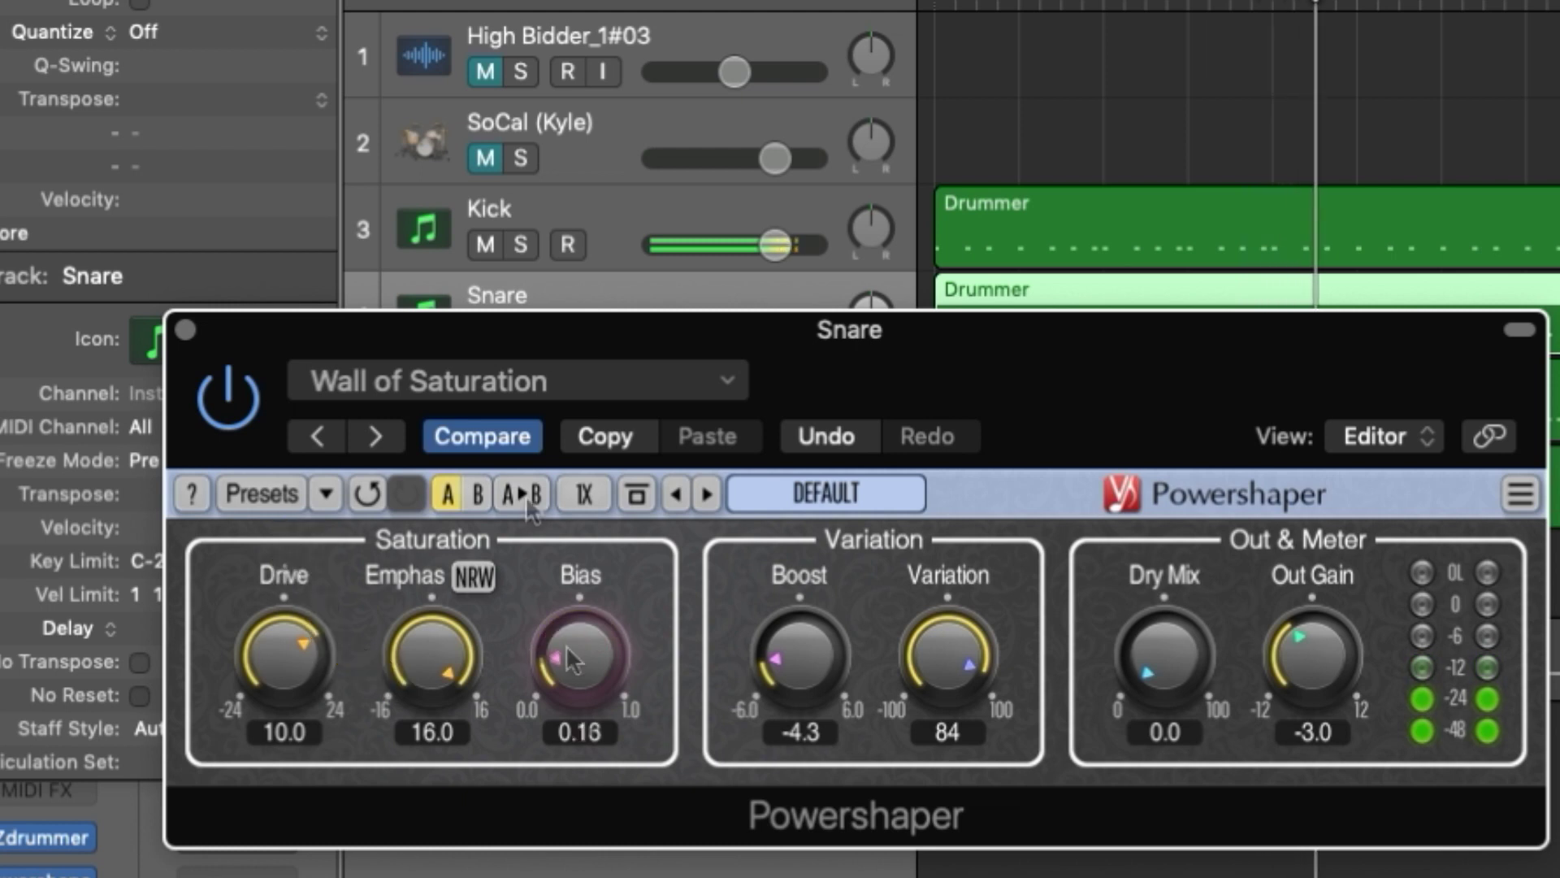
pyautogui.click(477, 494)
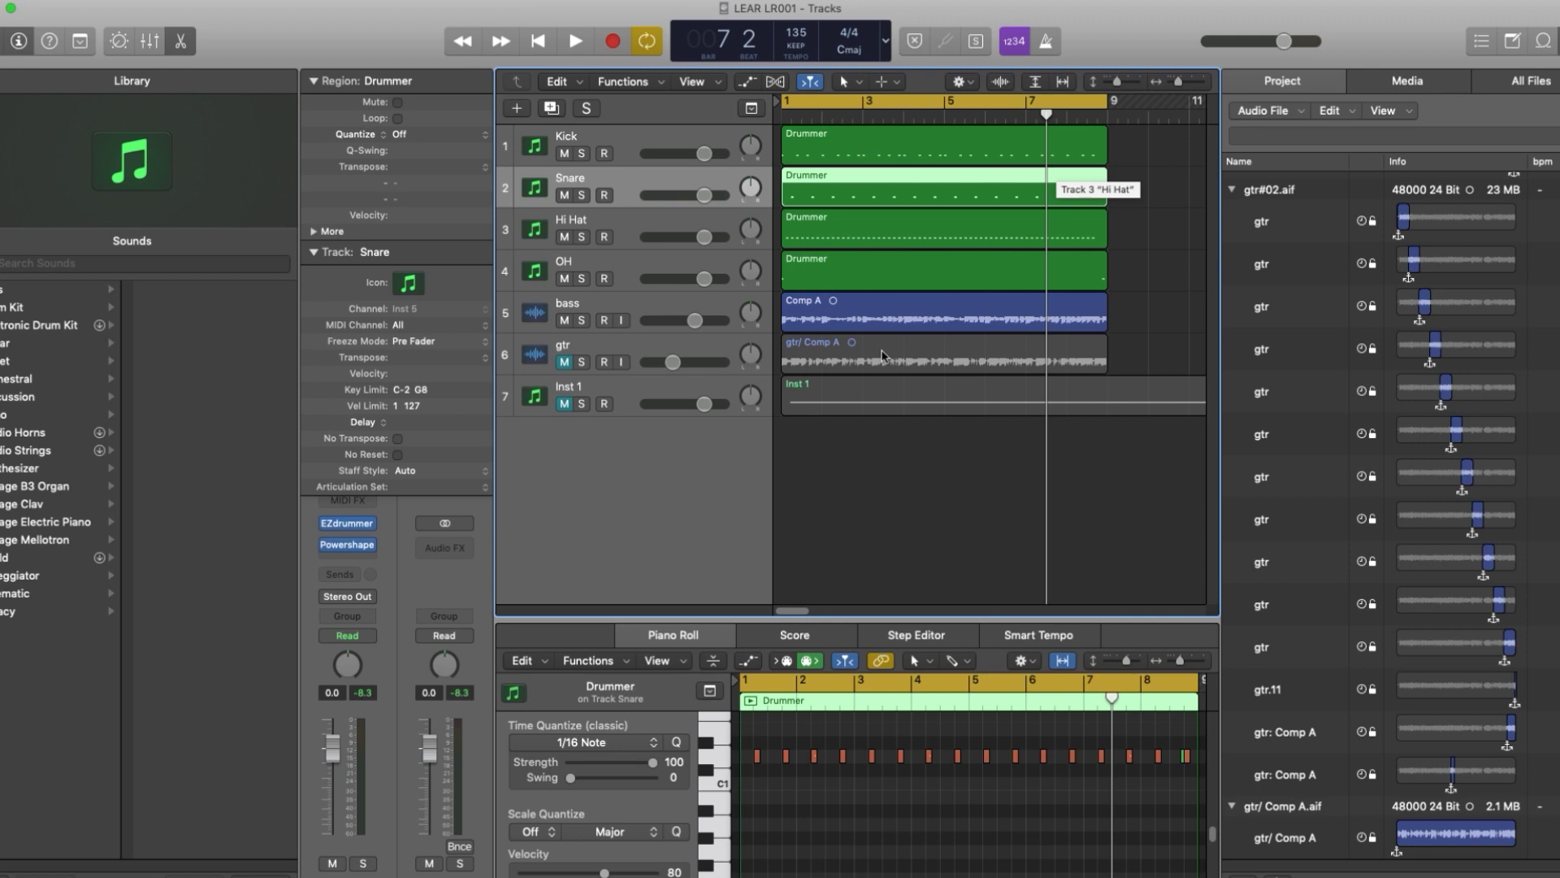
# Play the full mix and stop it around bar 6
pyautogui.press('space')
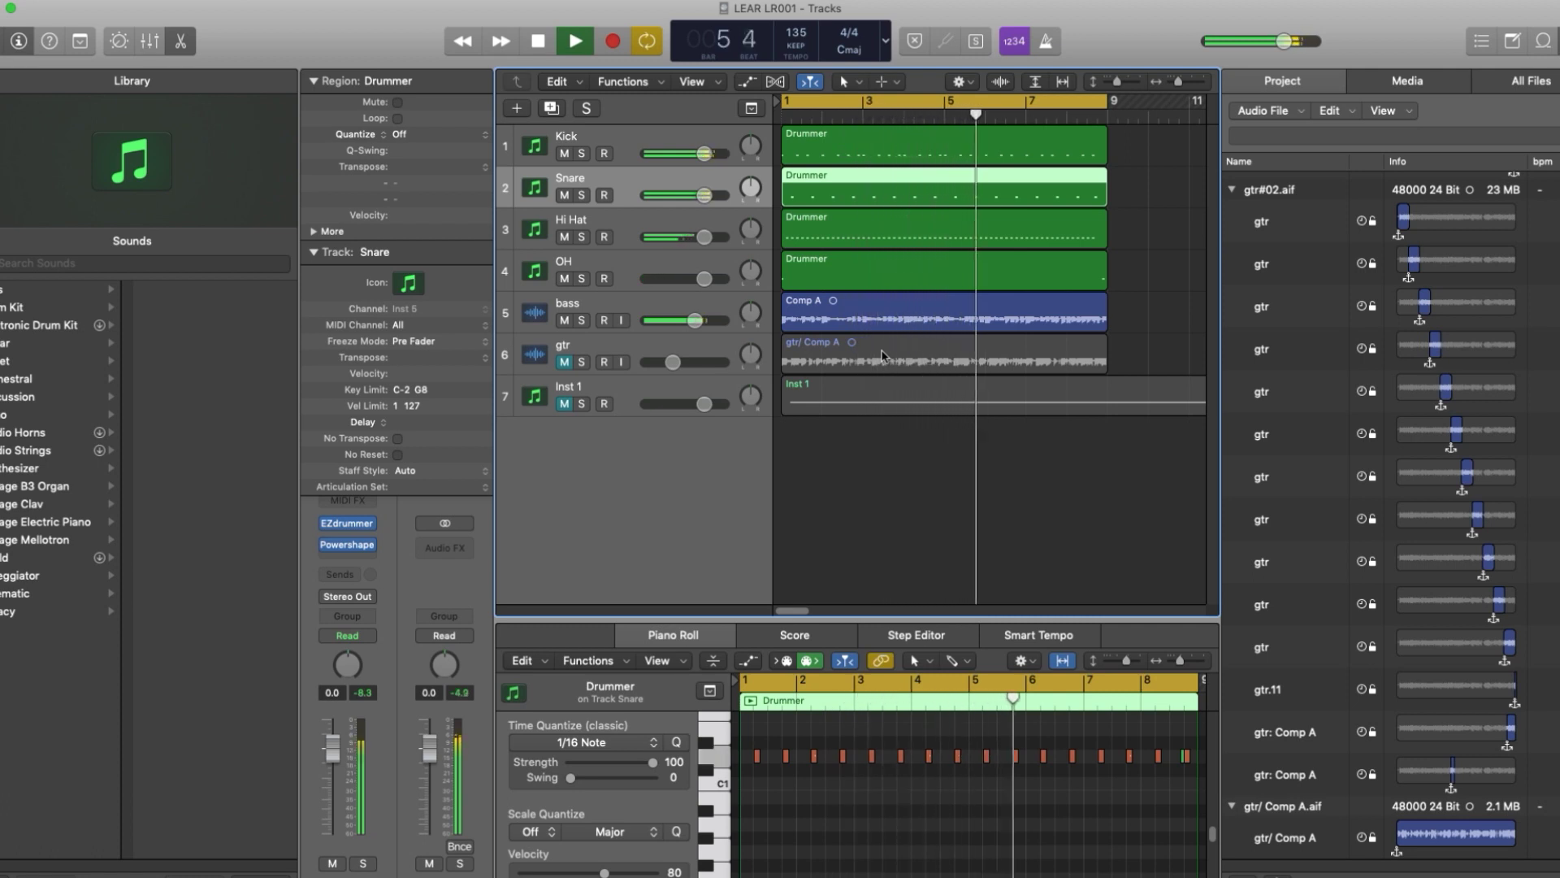
pyautogui.press('space')
# Solo the Snare, replay from the start, and raise Powershaper Drive from -12.0 to -1.1
pyautogui.press('v')
pyautogui.click(581, 195)
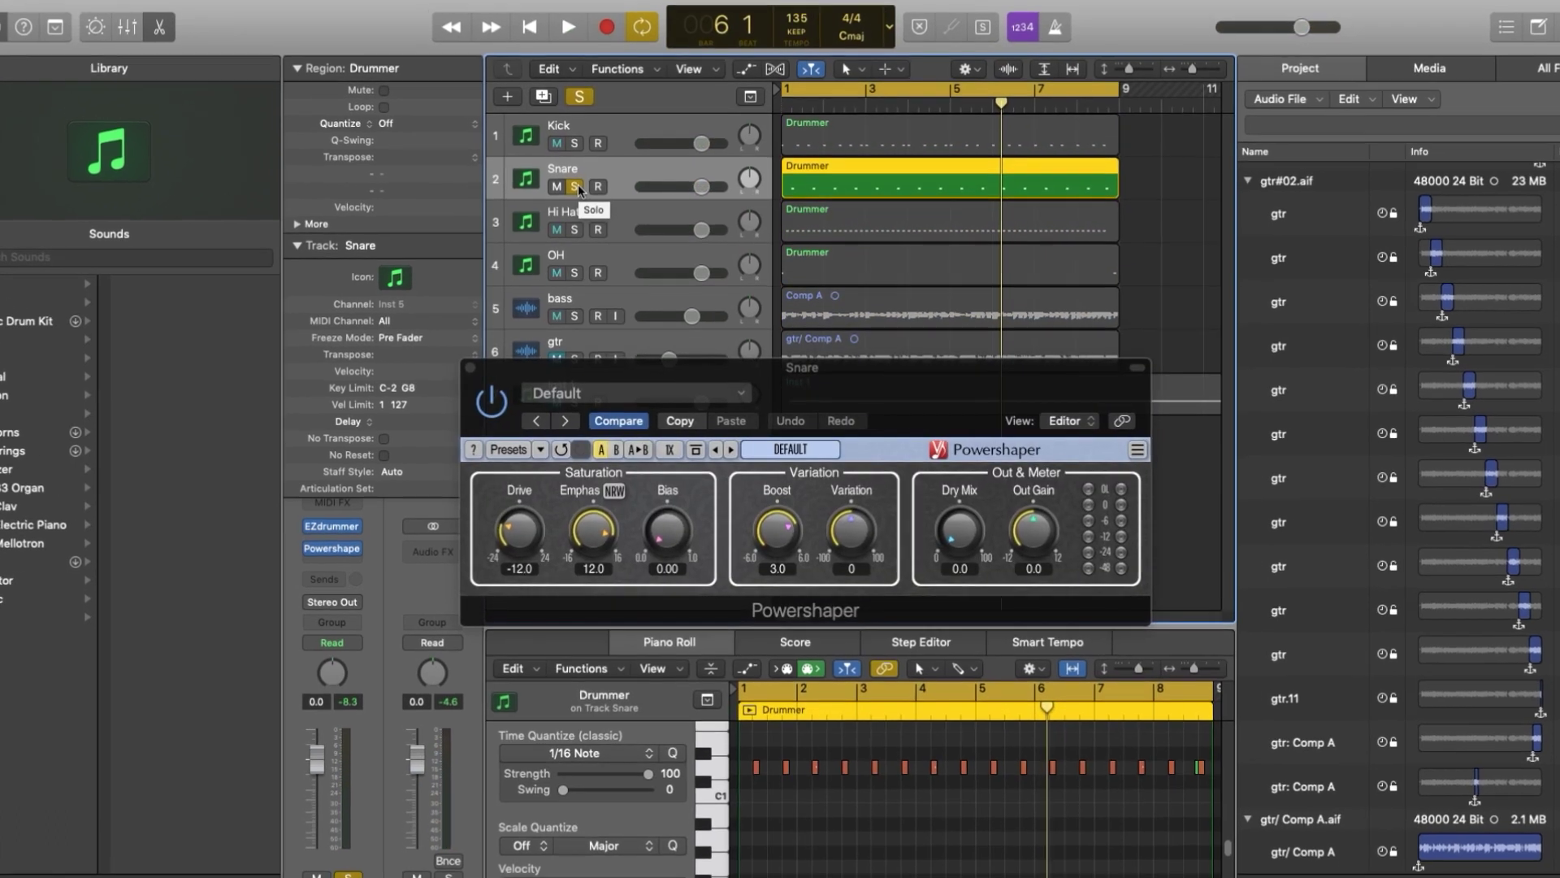
pyautogui.press('Return')
pyautogui.press('space')
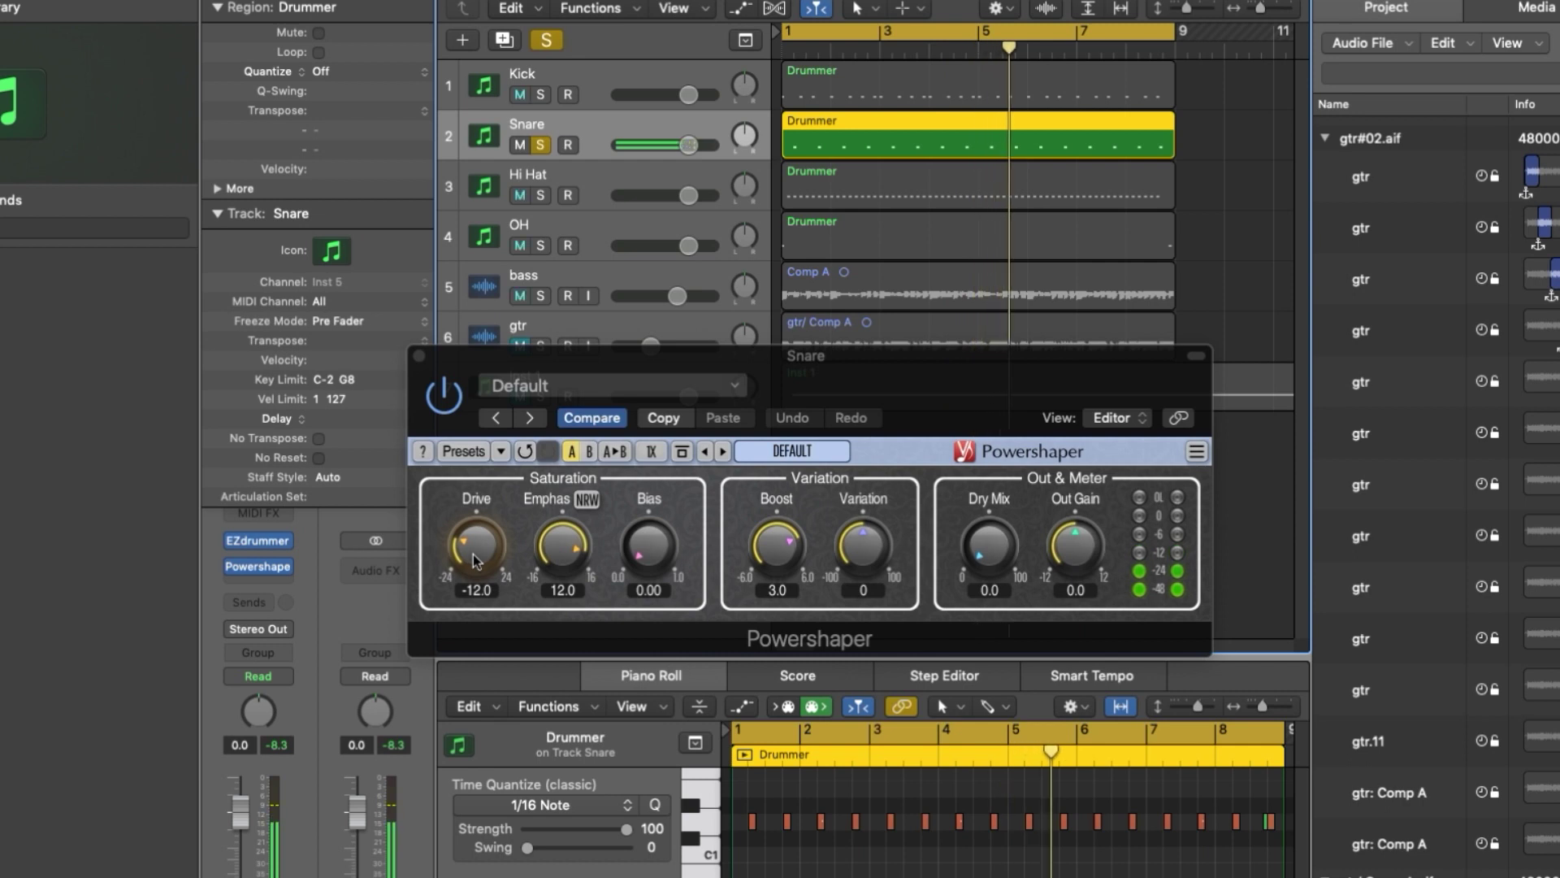
pyautogui.moveTo(475, 561)
pyautogui.mouseDown()
pyautogui.moveTo(475, 496)
pyautogui.moveTo(463, 558)
pyautogui.moveTo(474, 542)
pyautogui.mouseUp()
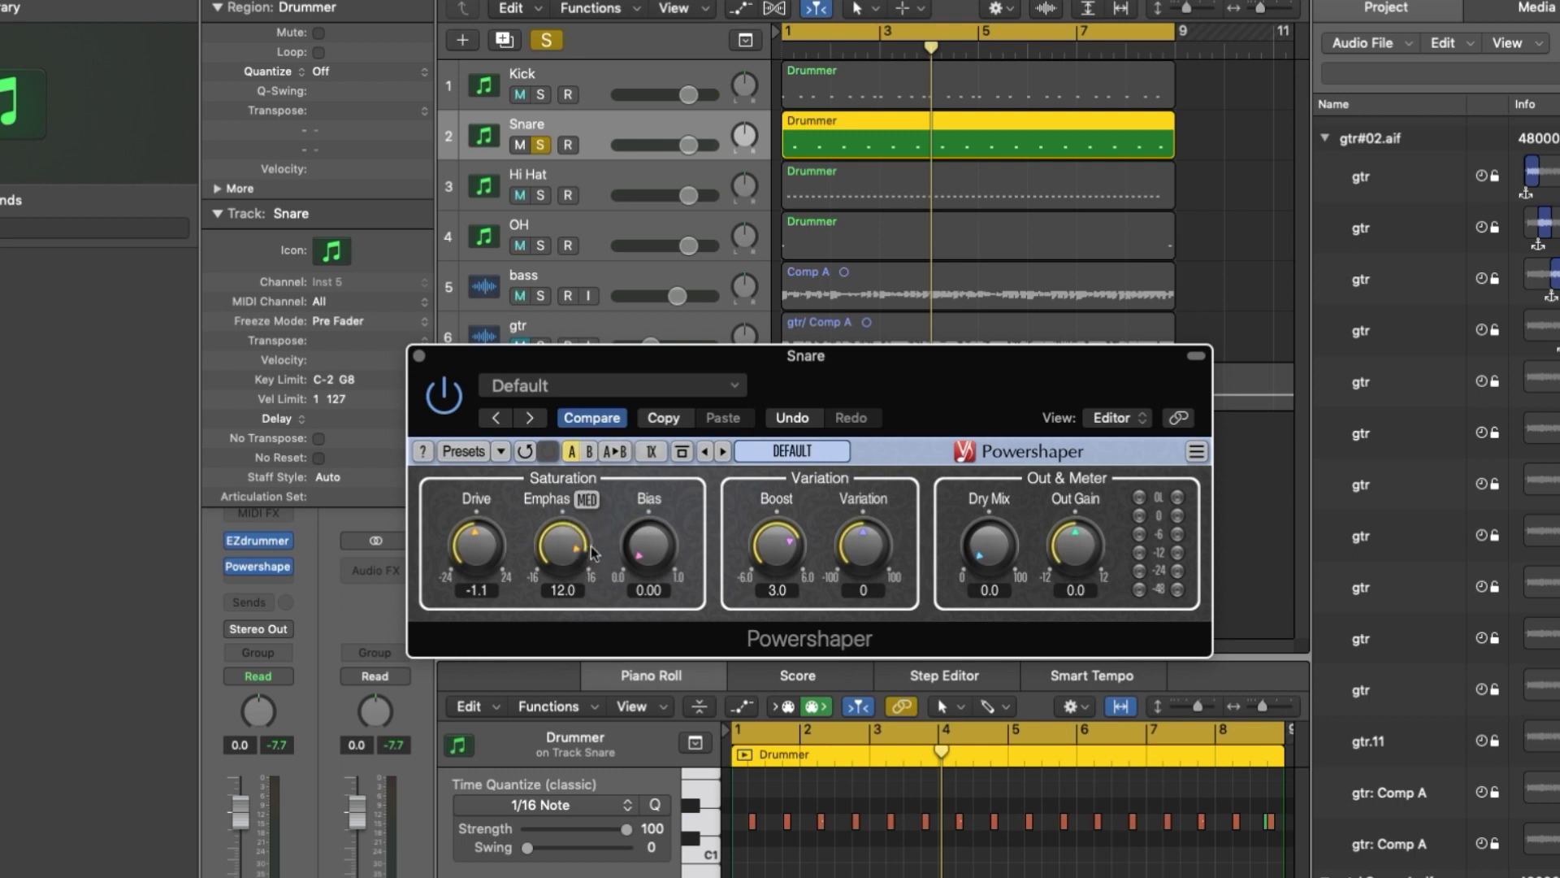
# Replay from bar 1, switch Emphasis width to wide, and settle Emphasis at -3.2
pyautogui.press('space')
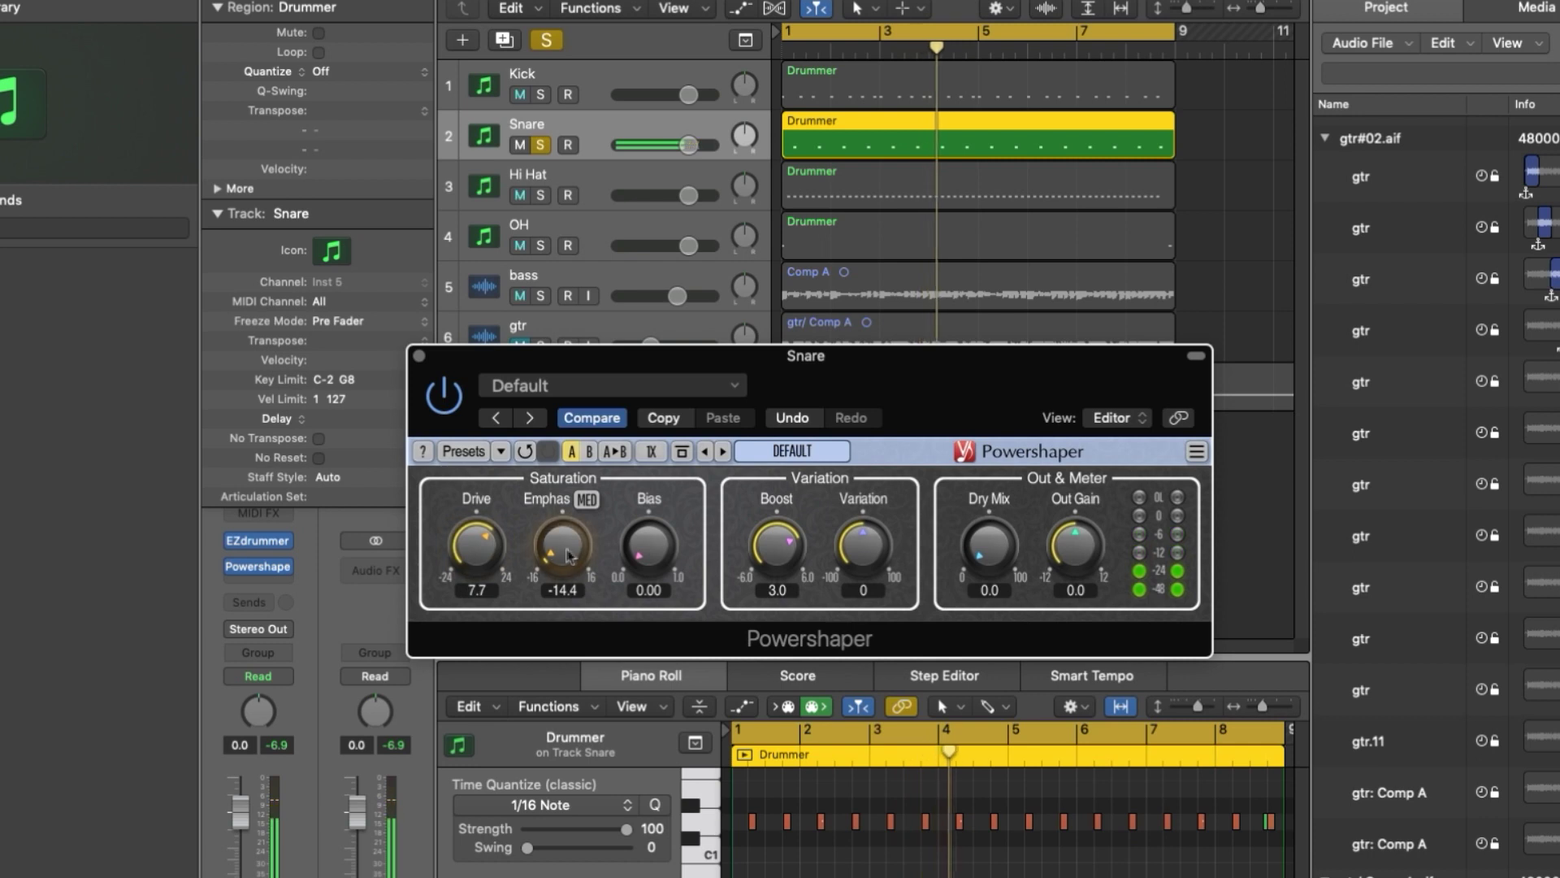
pyautogui.moveTo(571, 557); pyautogui.dragTo(571, 467)
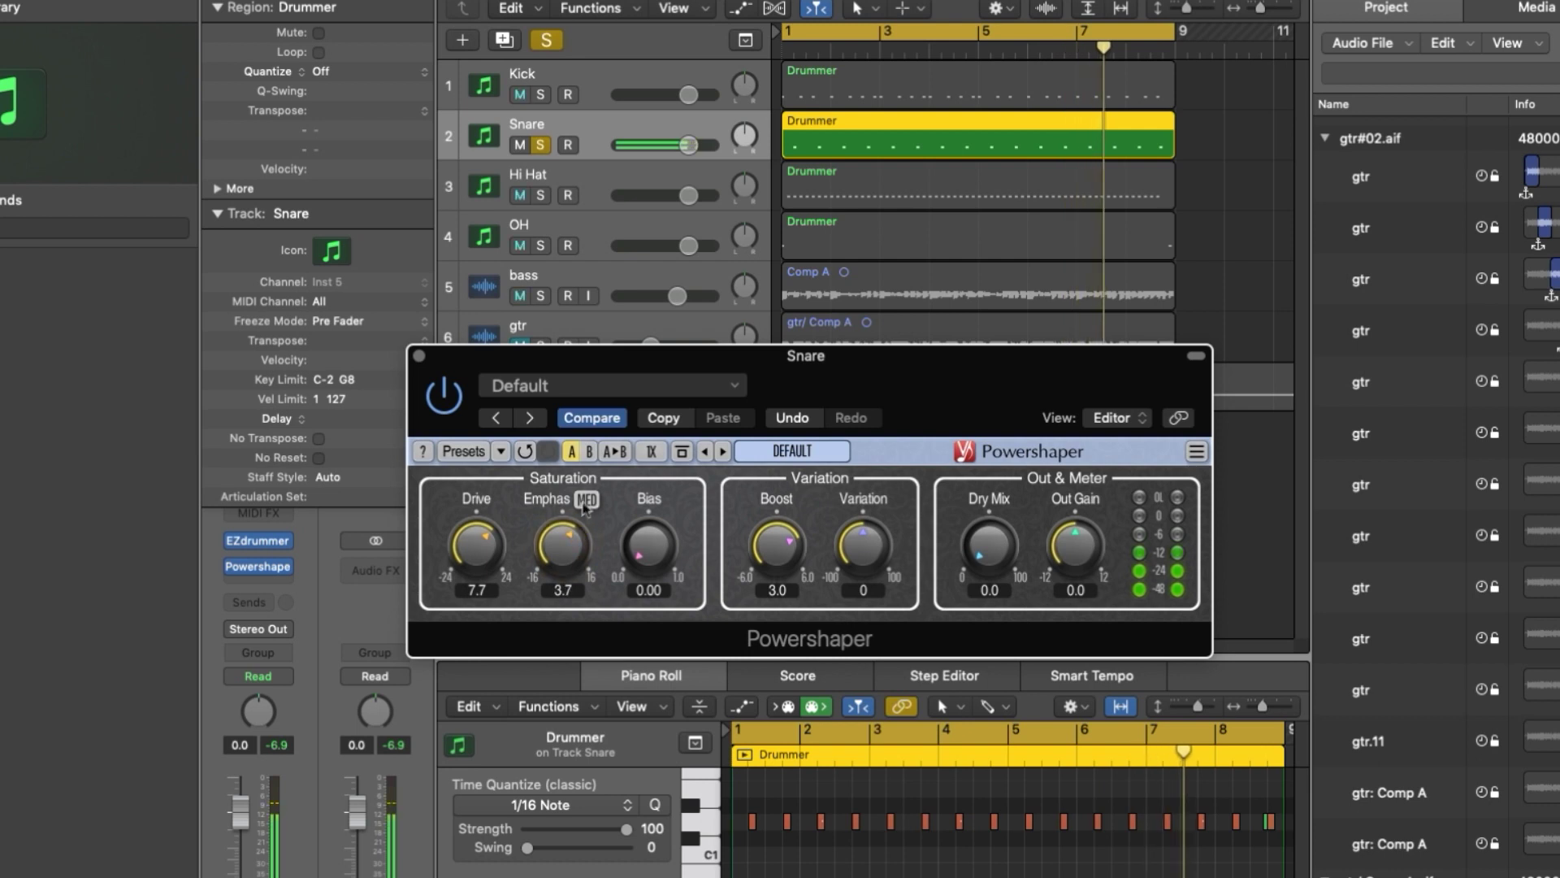
pyautogui.click(585, 502)
pyautogui.click(586, 566)
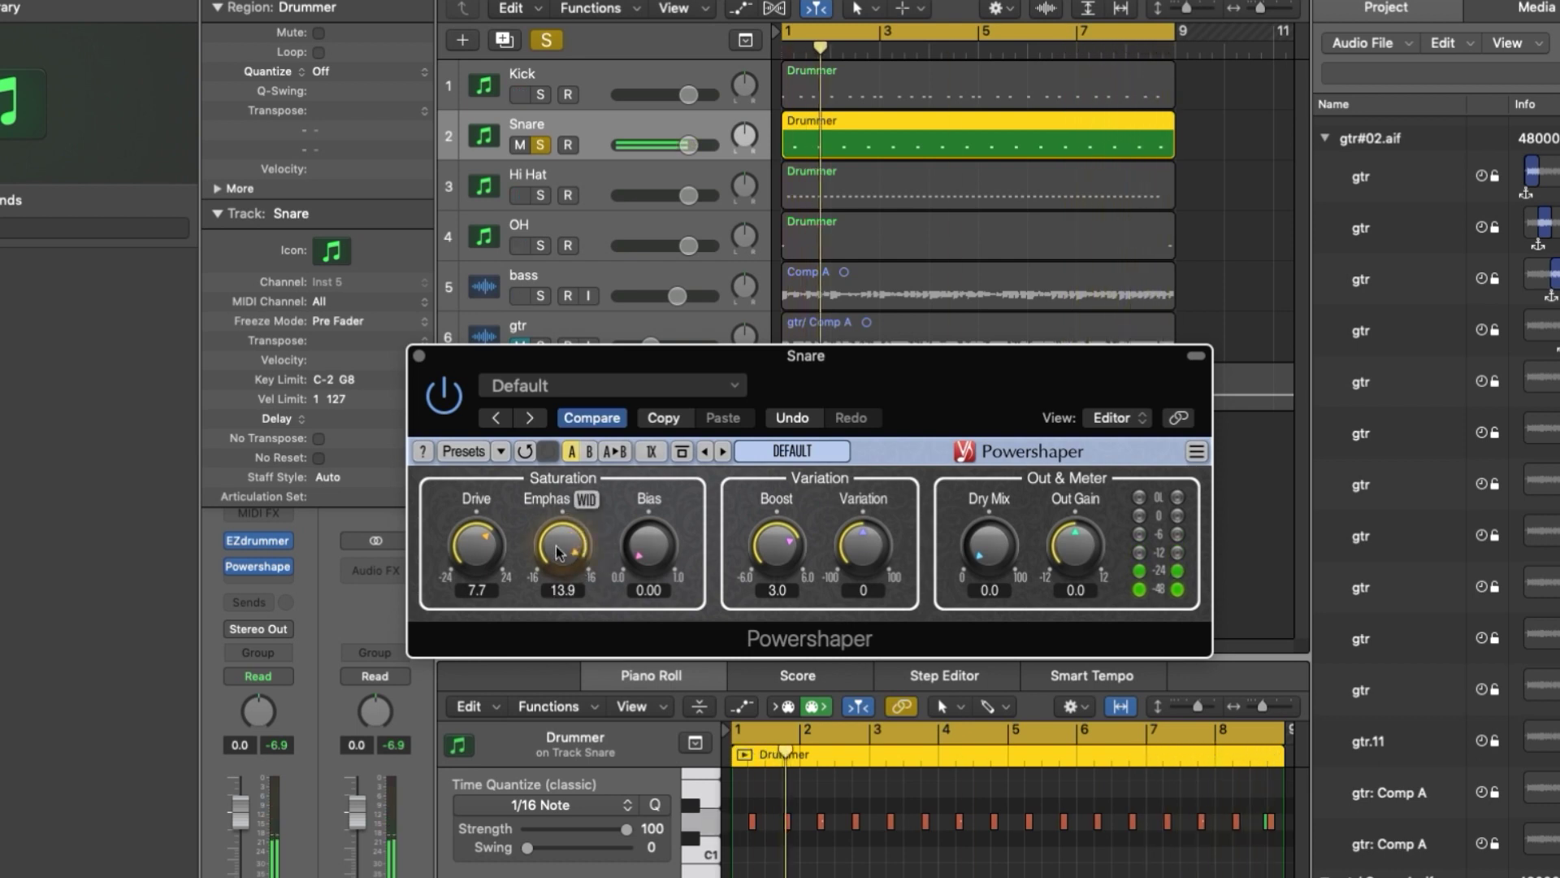
pyautogui.moveTo(561, 560); pyautogui.dragTo(560, 532)
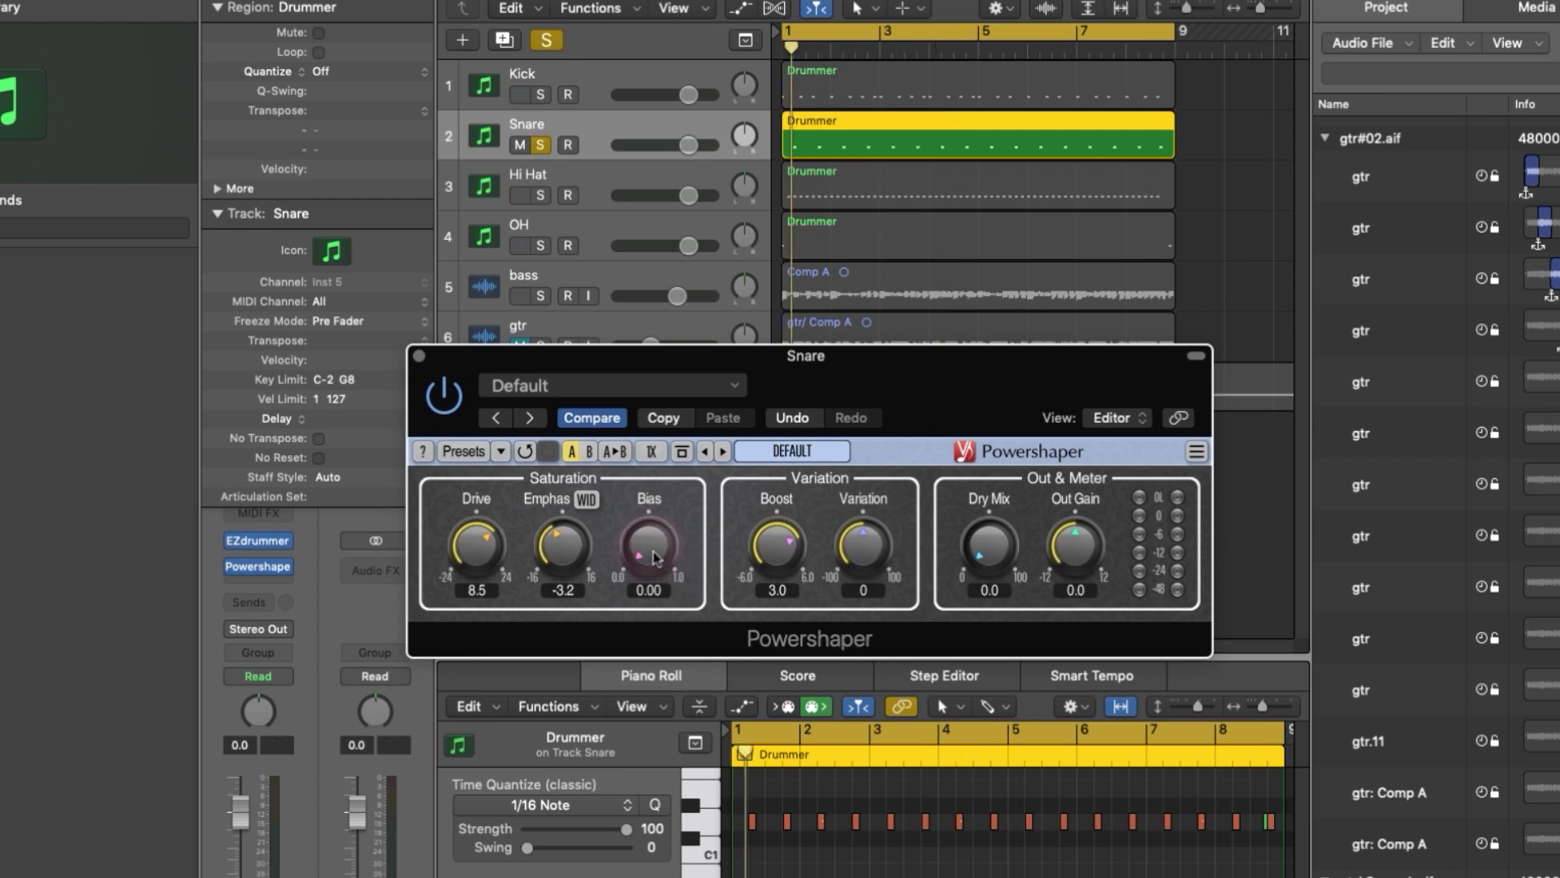
# Play the loop and fine-tune the Snare Powershaper's Bias to 0.63
pyautogui.press('space')
pyautogui.moveTo(654, 557)
pyautogui.mouseDown()
pyautogui.moveTo(655, 502)
pyautogui.moveTo(652, 566)
pyautogui.mouseUp()
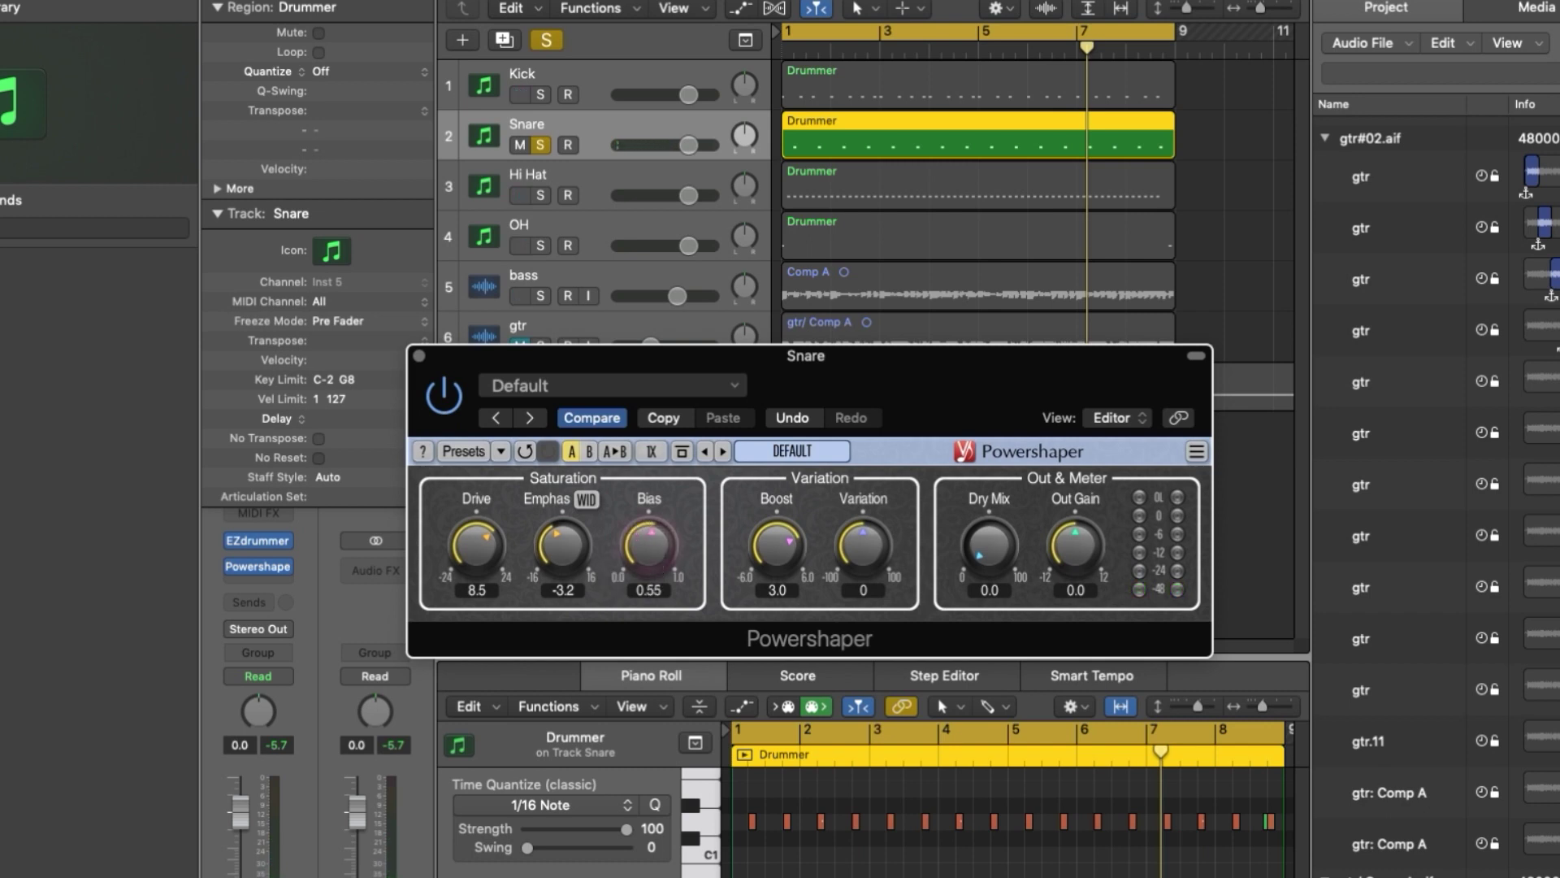
pyautogui.moveTo(648, 546); pyautogui.dragTo(649, 549)
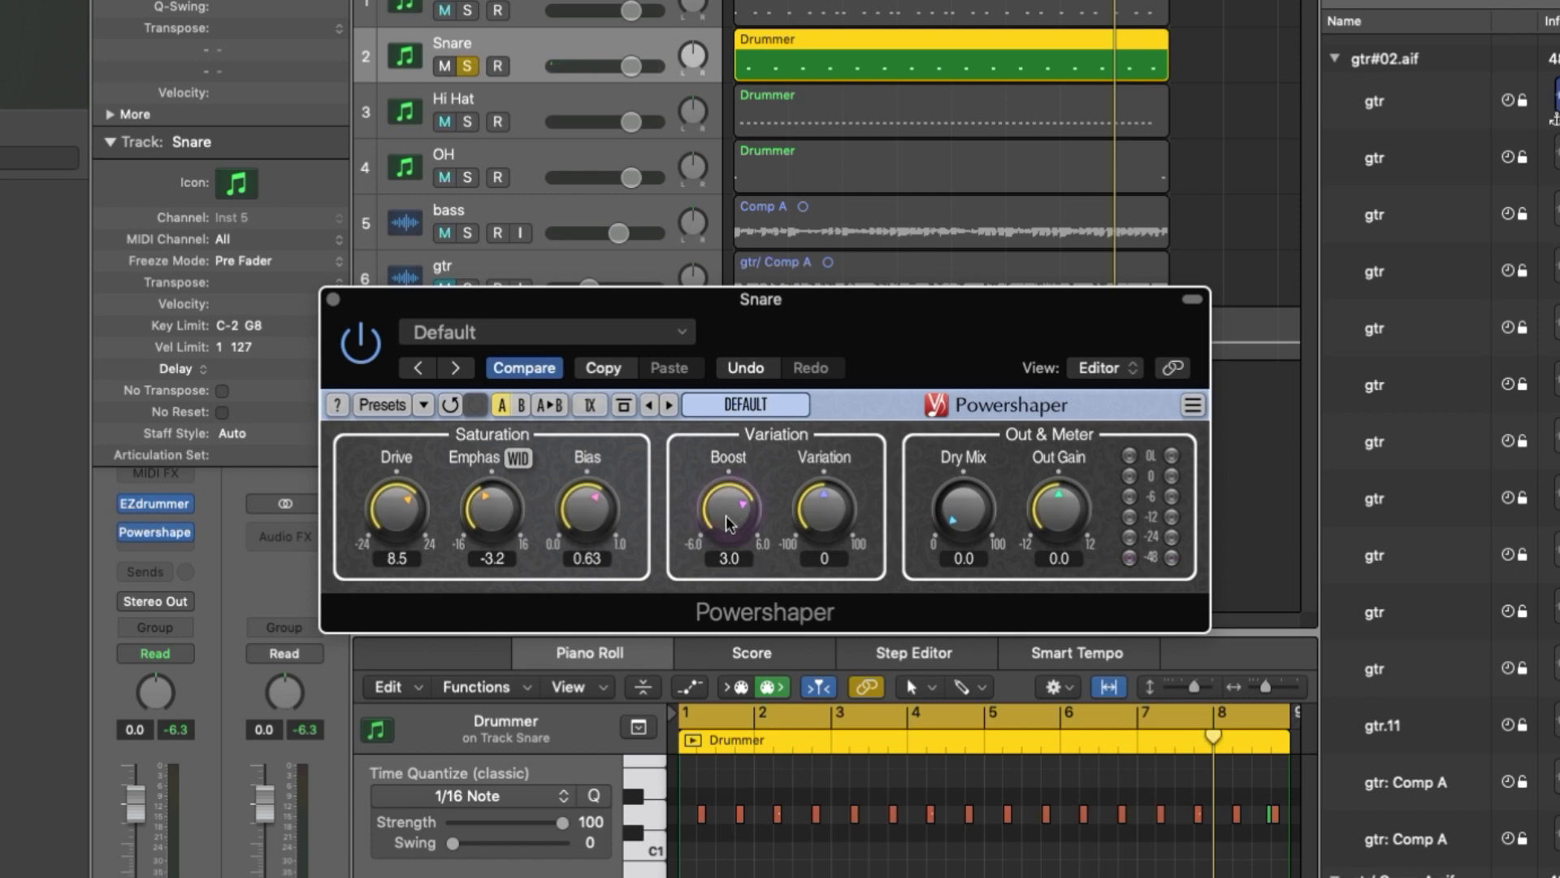
# Replay, sweep Boost up to its maximum, then bring it back down to about 2.8
pyautogui.press('space')
pyautogui.moveTo(729, 524); pyautogui.dragTo(719, 443)
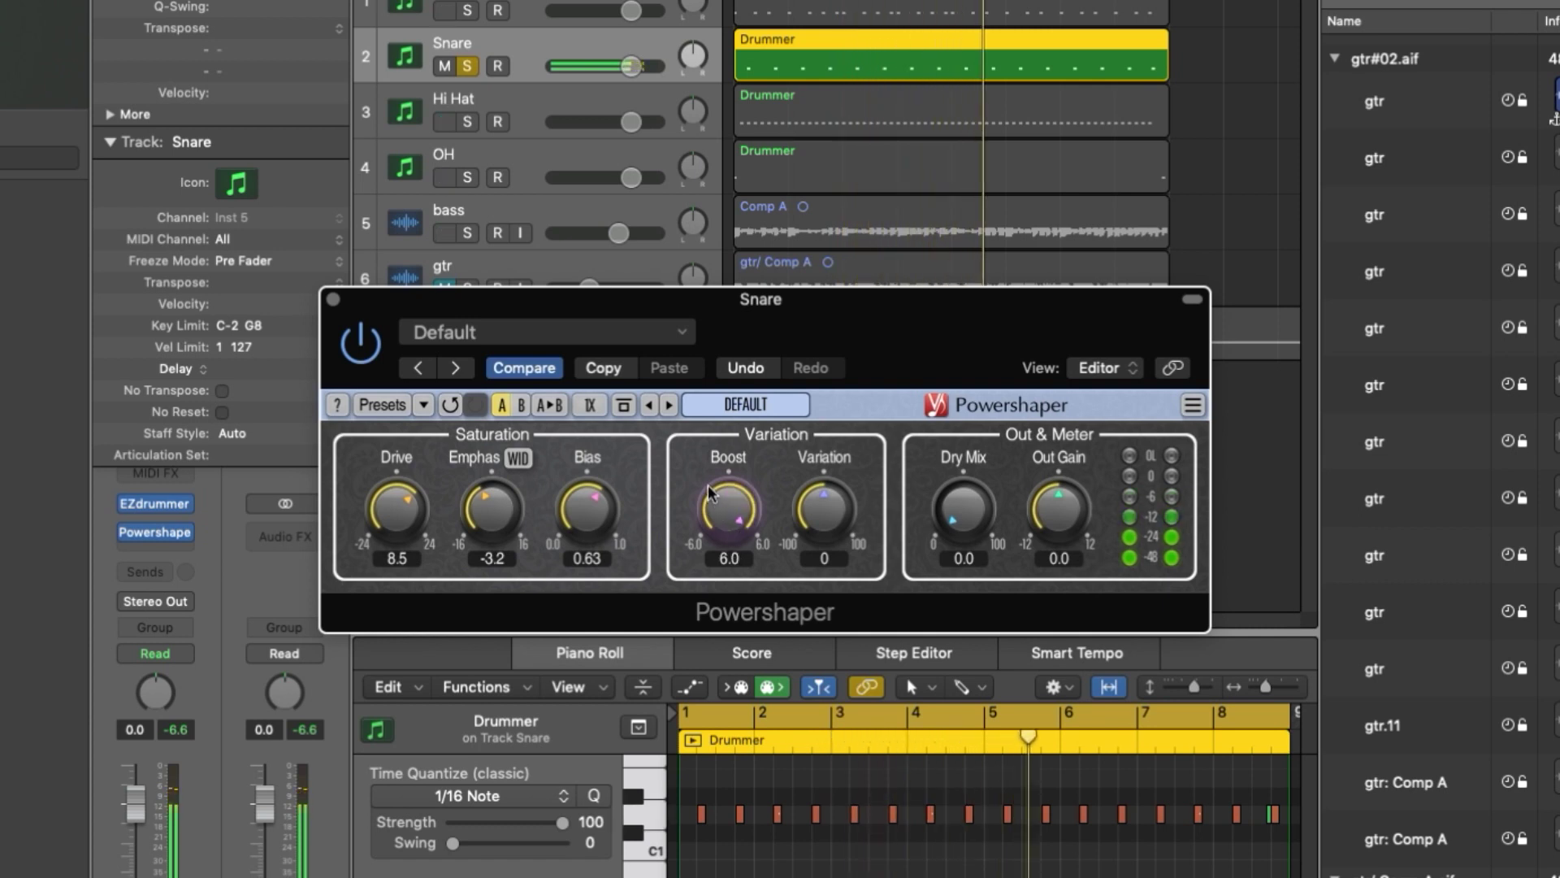
pyautogui.moveTo(709, 492)
pyautogui.mouseDown()
pyautogui.moveTo(709, 533)
pyautogui.moveTo(734, 532)
pyautogui.moveTo(734, 506)
pyautogui.mouseUp()
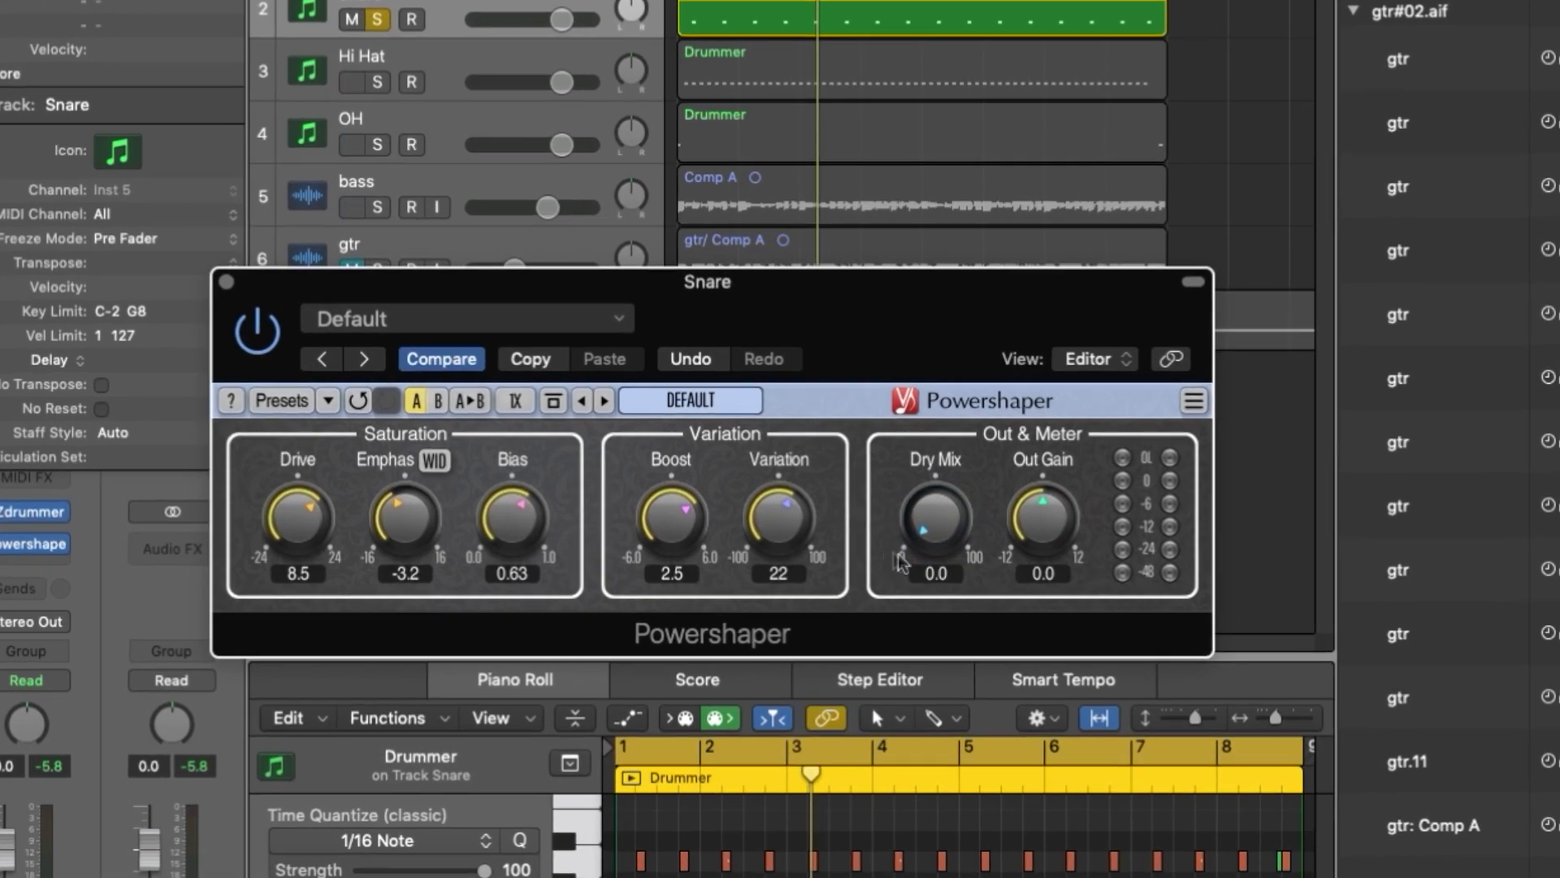
# Sweep the Snare Powershaper's Dry Mix to 100, replay from bar 1, then settle it at 27.4 with Out Gain -1.6
pyautogui.moveTo(916, 567); pyautogui.dragTo(916, 438)
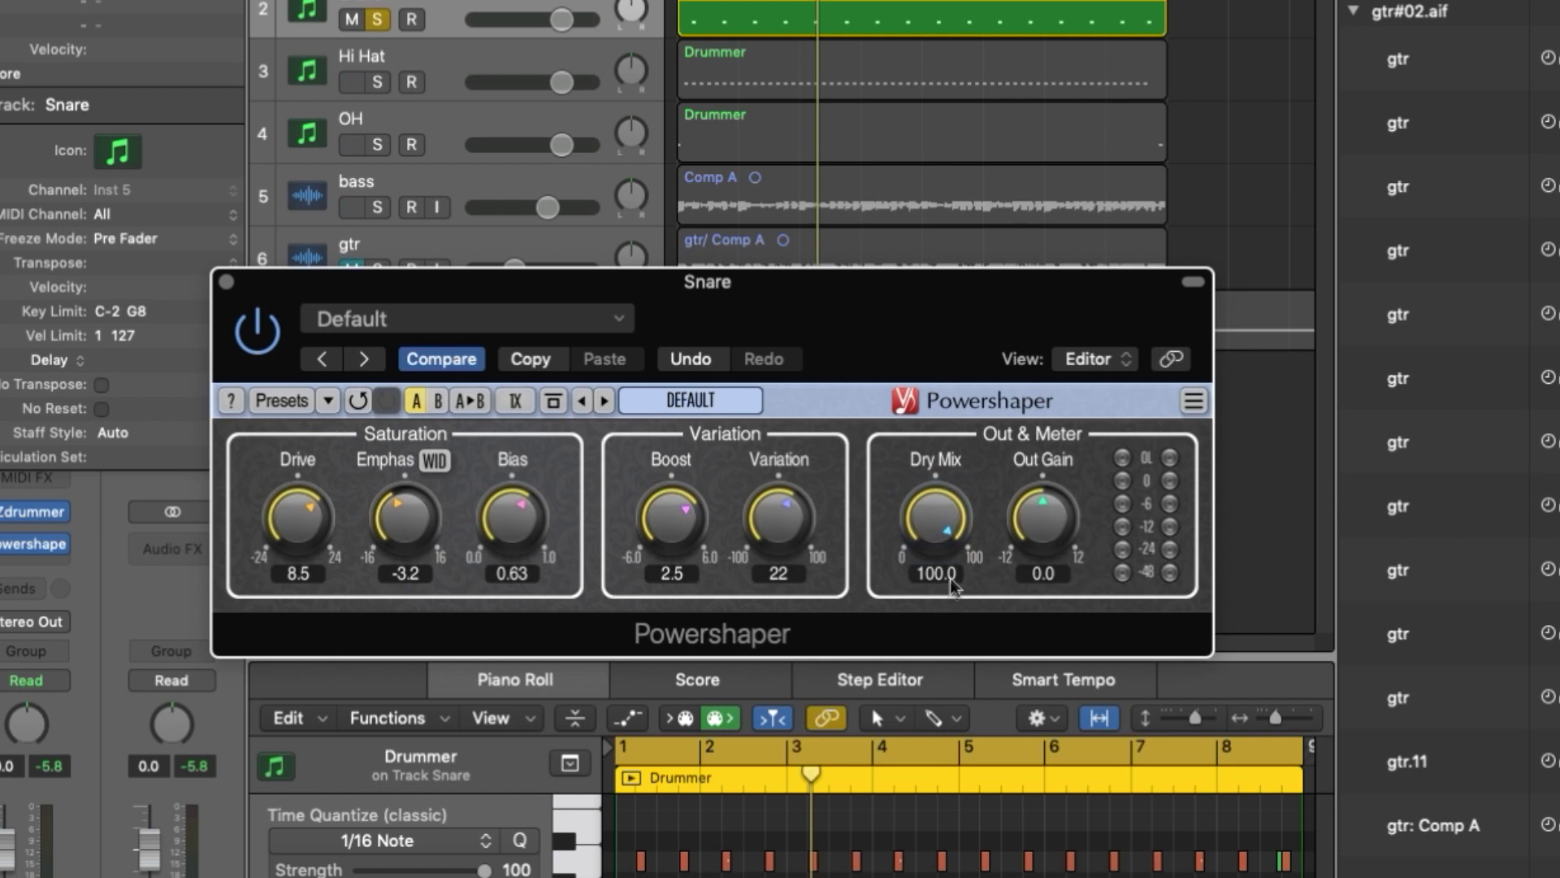
pyautogui.press('space')
pyautogui.moveTo(955, 578); pyautogui.dragTo(955, 656)
pyautogui.moveTo(927, 533); pyautogui.dragTo(927, 535)
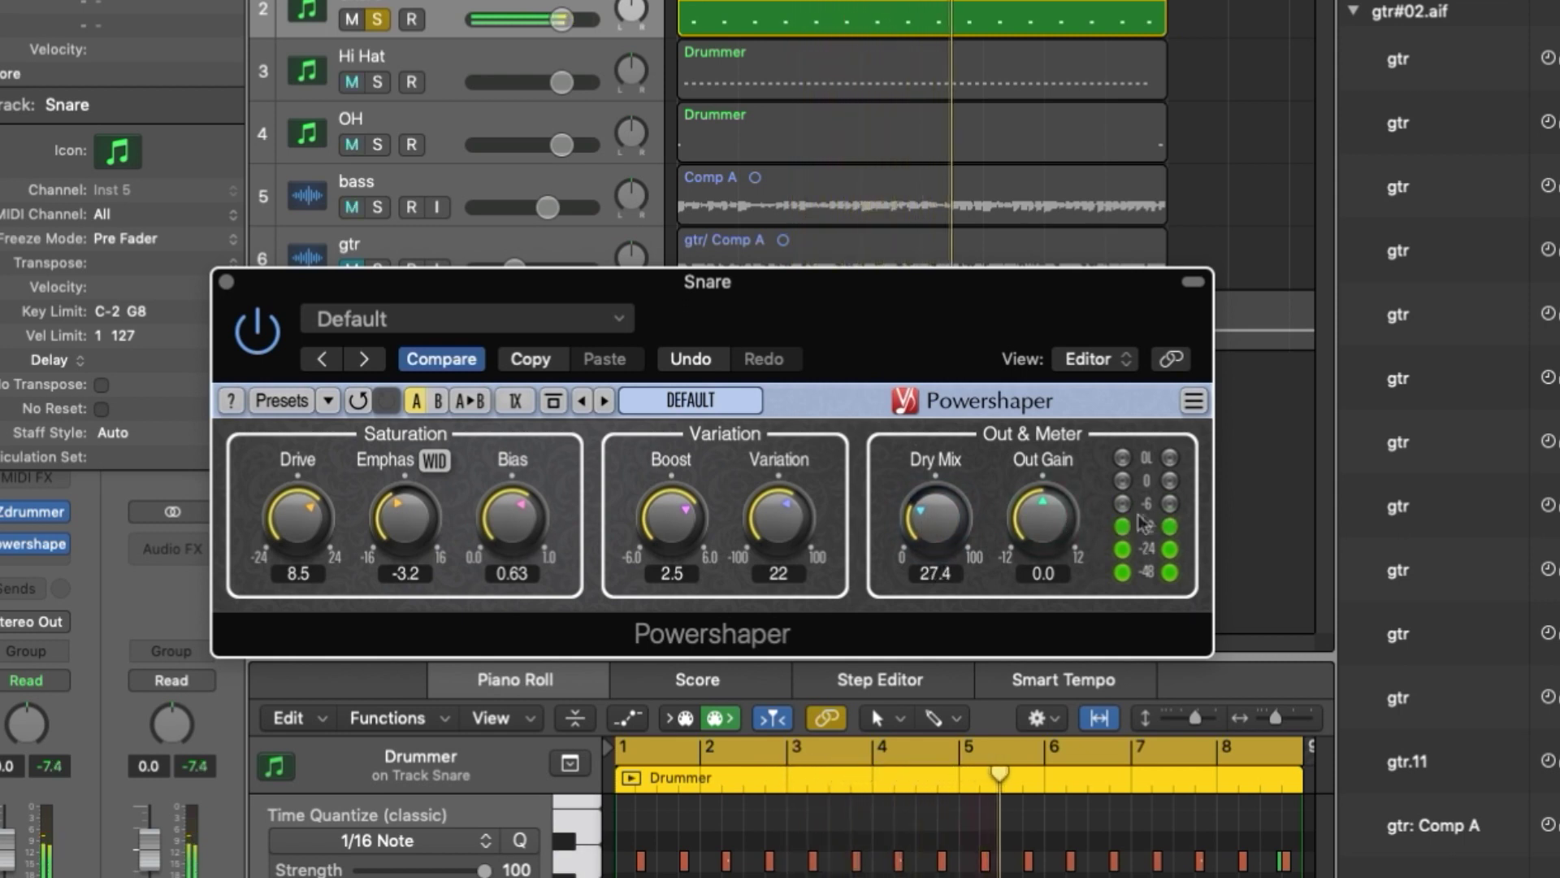
pyautogui.moveTo(1042, 520); pyautogui.dragTo(1042, 540)
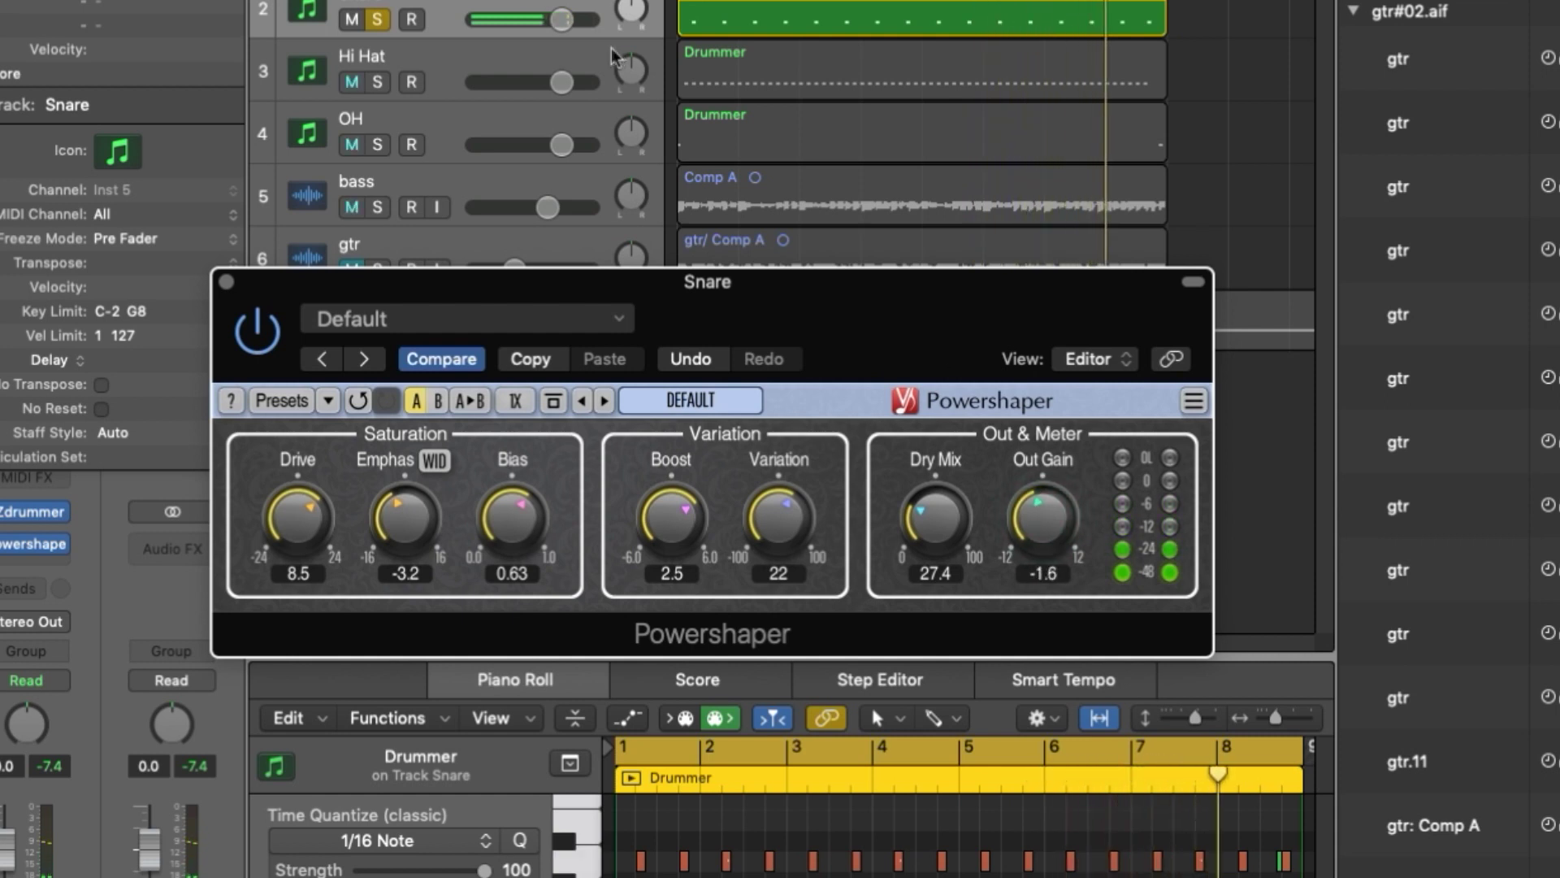
# Unsolo the Snare, A/B its saturation in the full mix, lower Out Gain to -4.2 and nudge Drive up
pyautogui.click(382, 21)
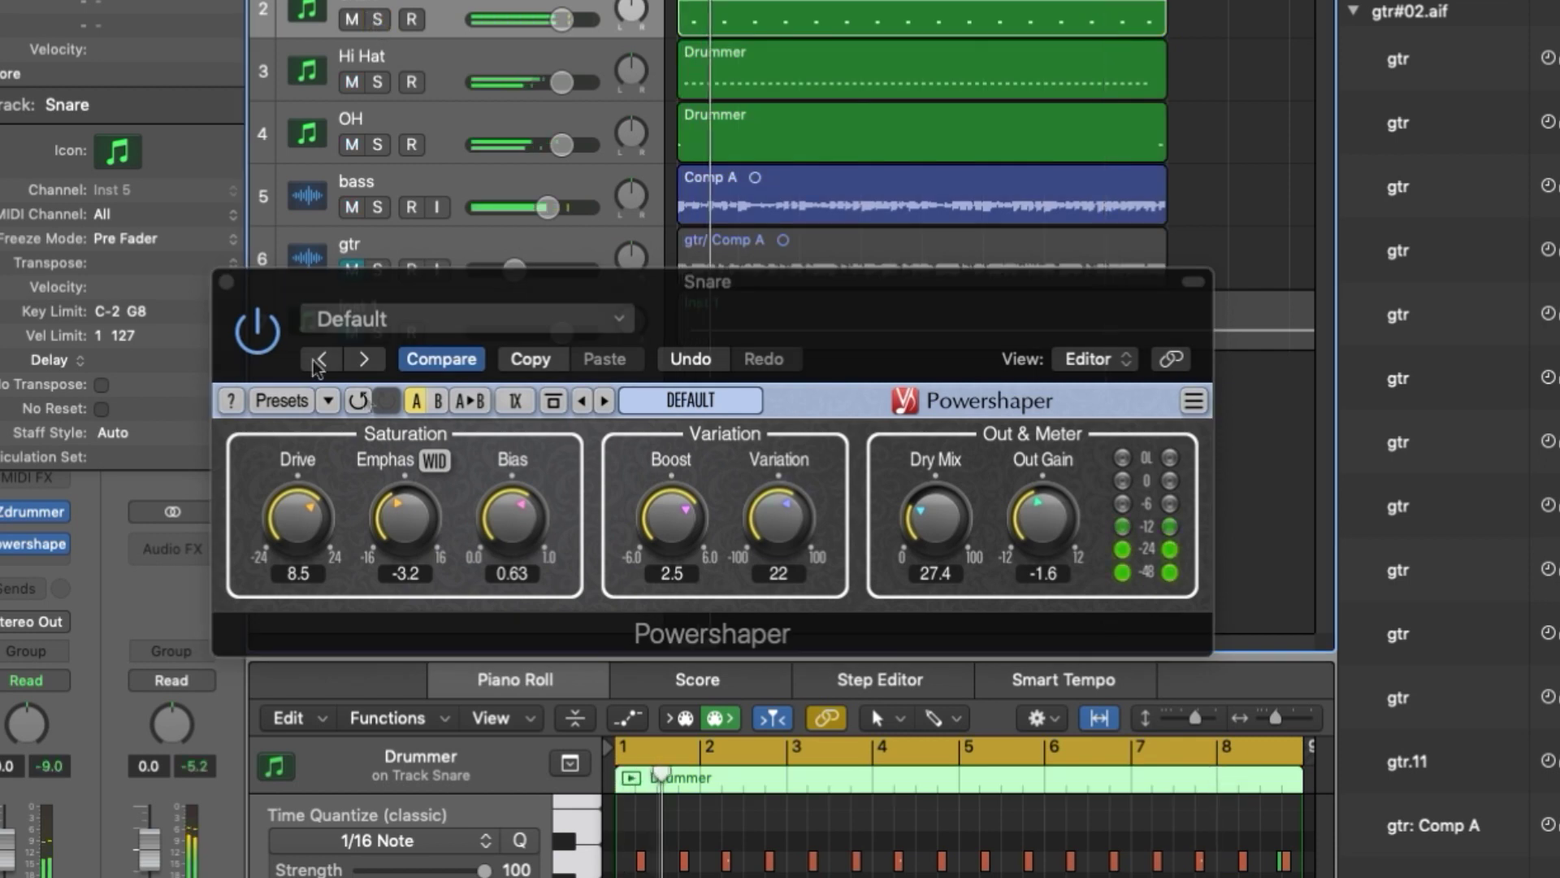
pyautogui.click(258, 340)
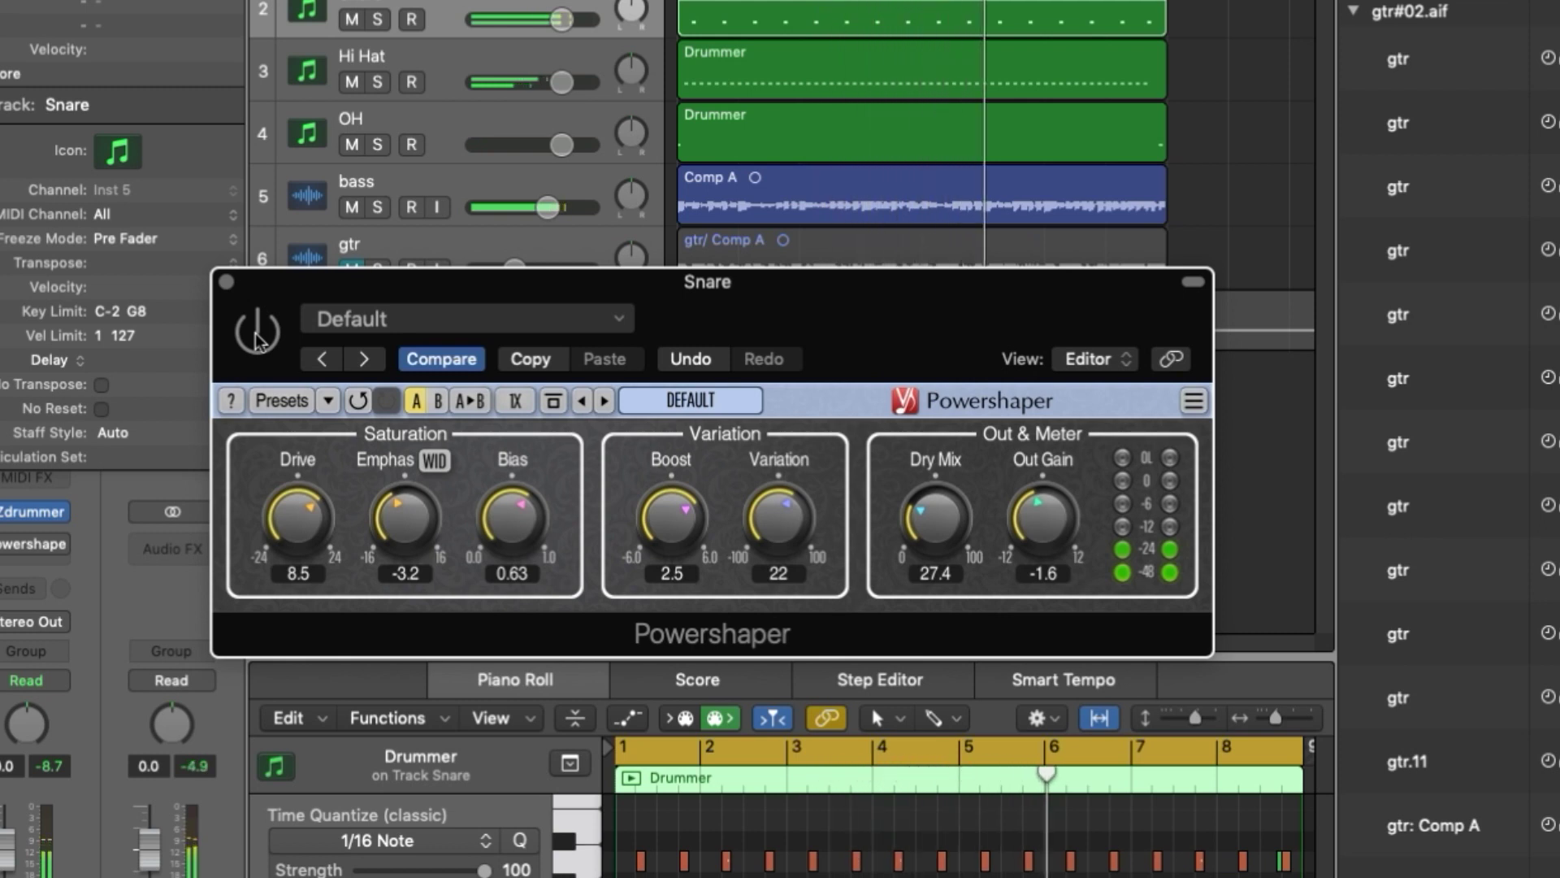
pyautogui.click(256, 335)
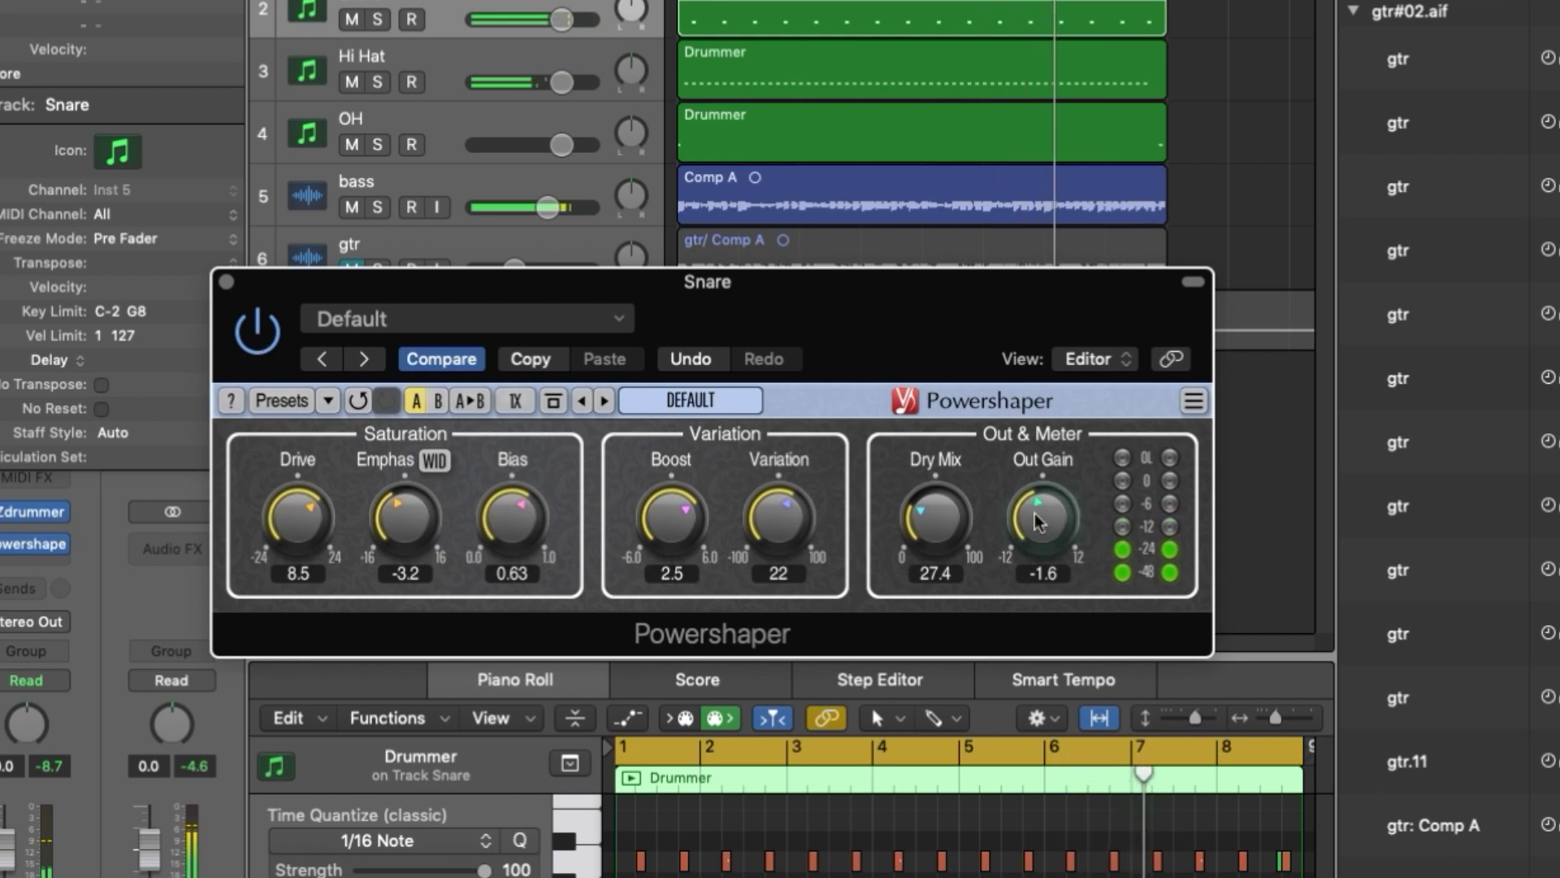
pyautogui.moveTo(1037, 522); pyautogui.dragTo(1038, 554)
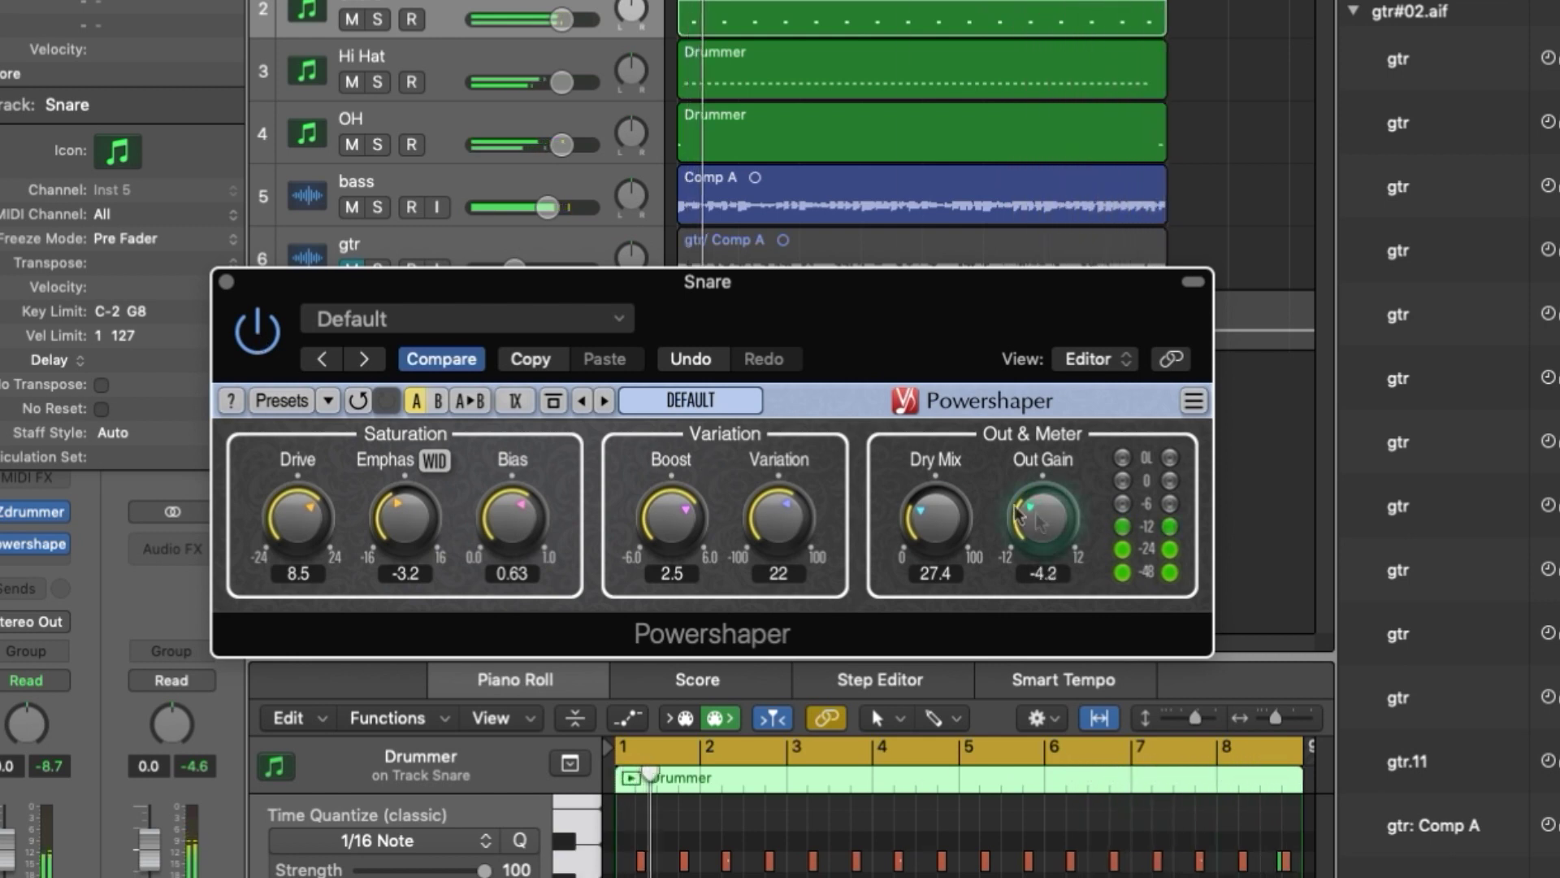
pyautogui.moveTo(297, 520); pyautogui.dragTo(297, 510)
# Compare the snare saturation again, then set Drive 6.5, Emphasis -4.5, Boost 3.5 and Bias 0.70
pyautogui.click(257, 341)
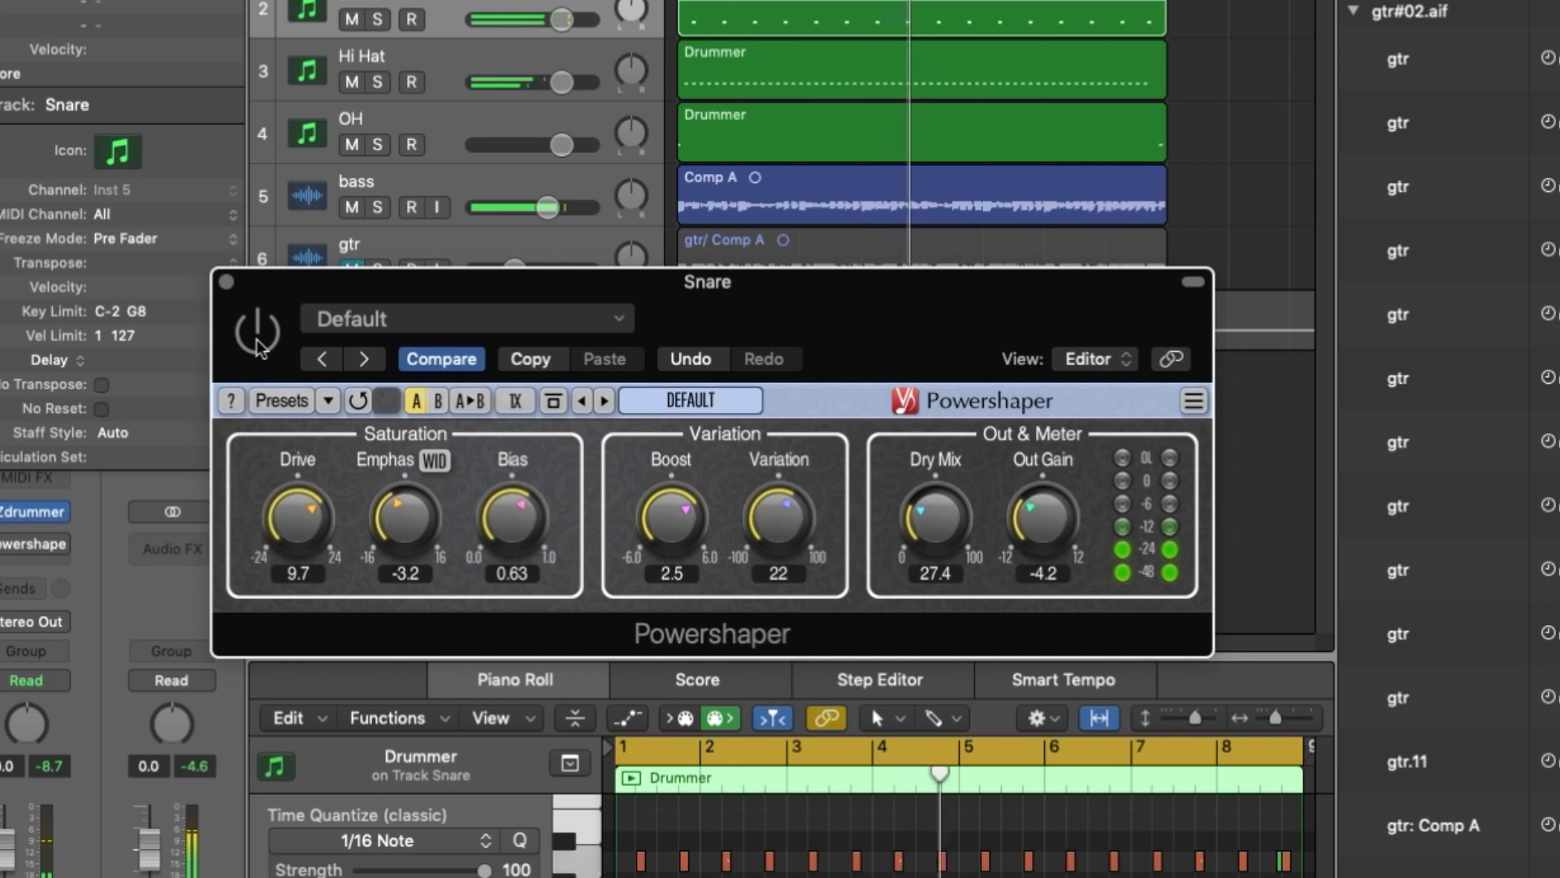
pyautogui.click(257, 342)
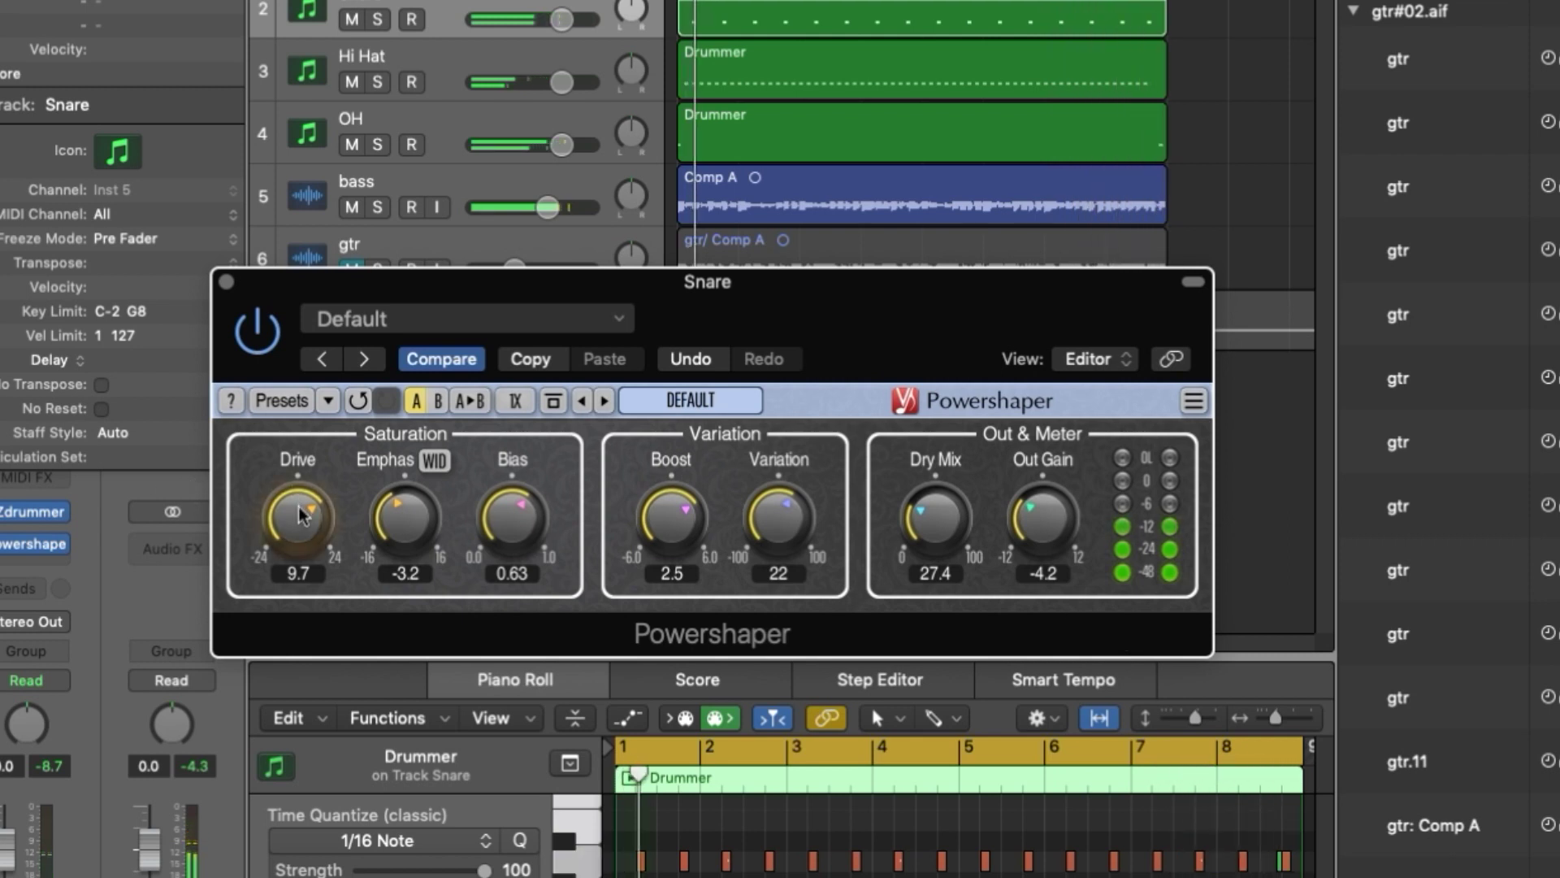
pyautogui.moveTo(301, 514); pyautogui.dragTo(300, 543)
pyautogui.moveTo(405, 513); pyautogui.dragTo(404, 527)
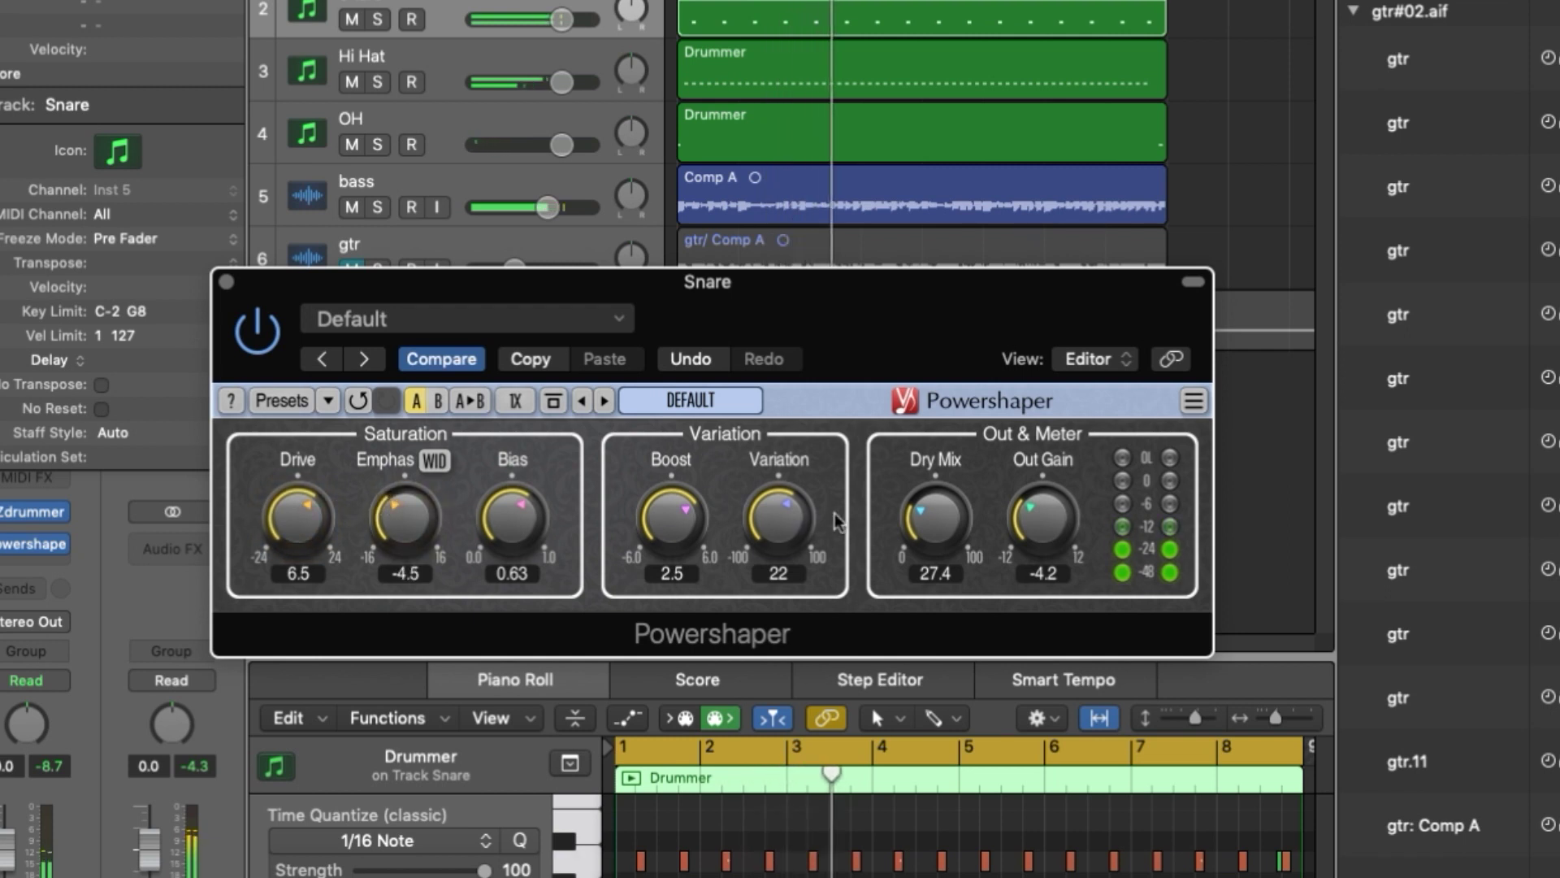
pyautogui.moveTo(626, 539); pyautogui.dragTo(626, 528)
pyautogui.moveTo(512, 520); pyautogui.dragTo(512, 506)
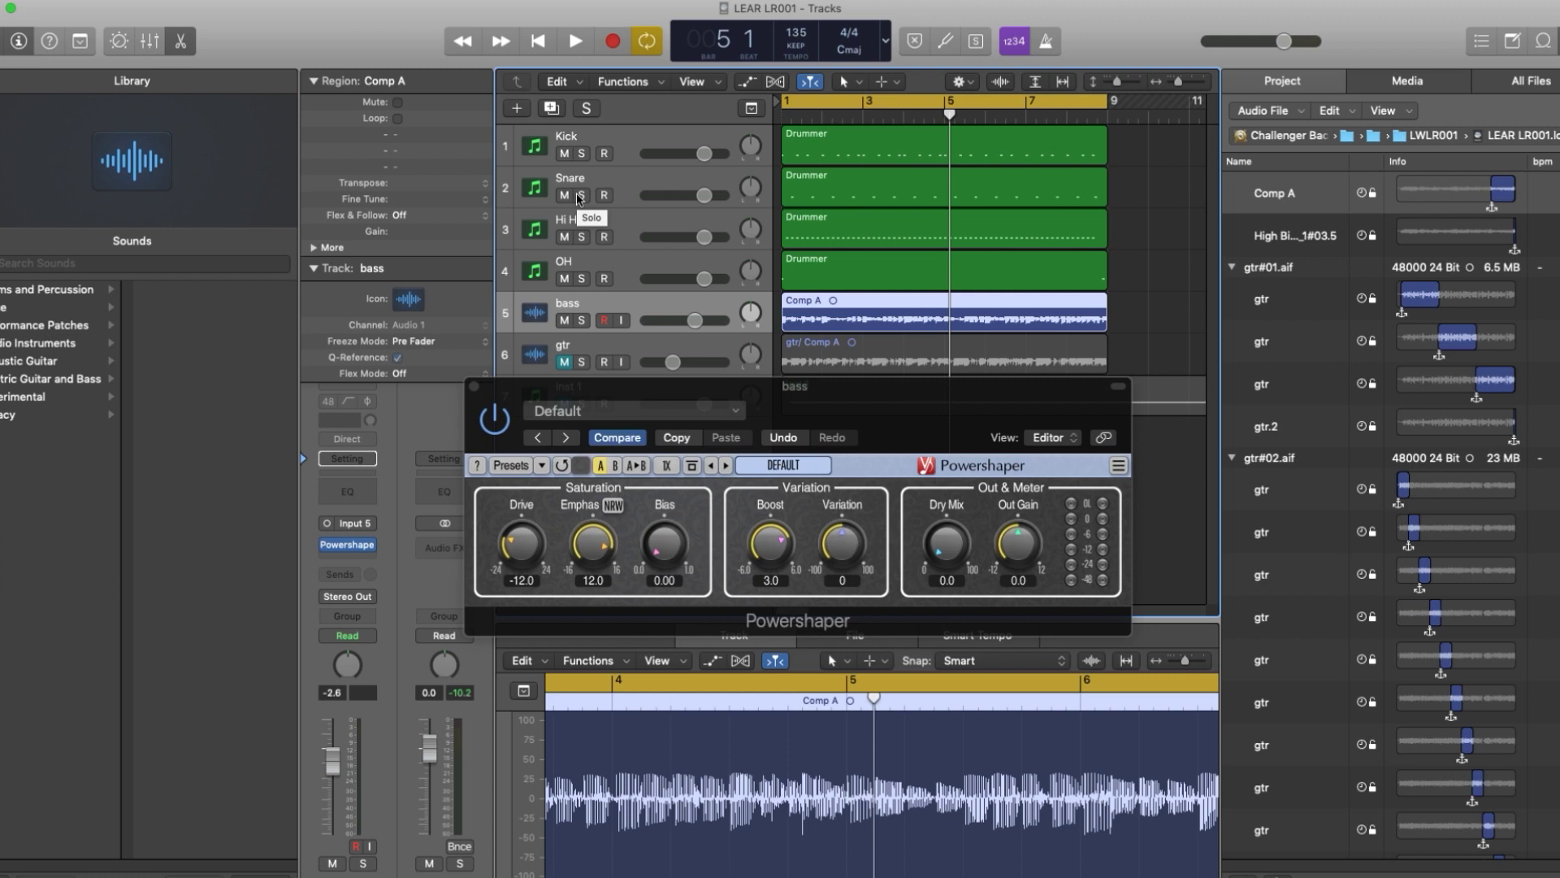
# Play from bar 1 and push the bass Powershaper's Drive to 13.9 with Out Gain trimmed to -7.6
pyautogui.press('Return')
pyautogui.press('space')
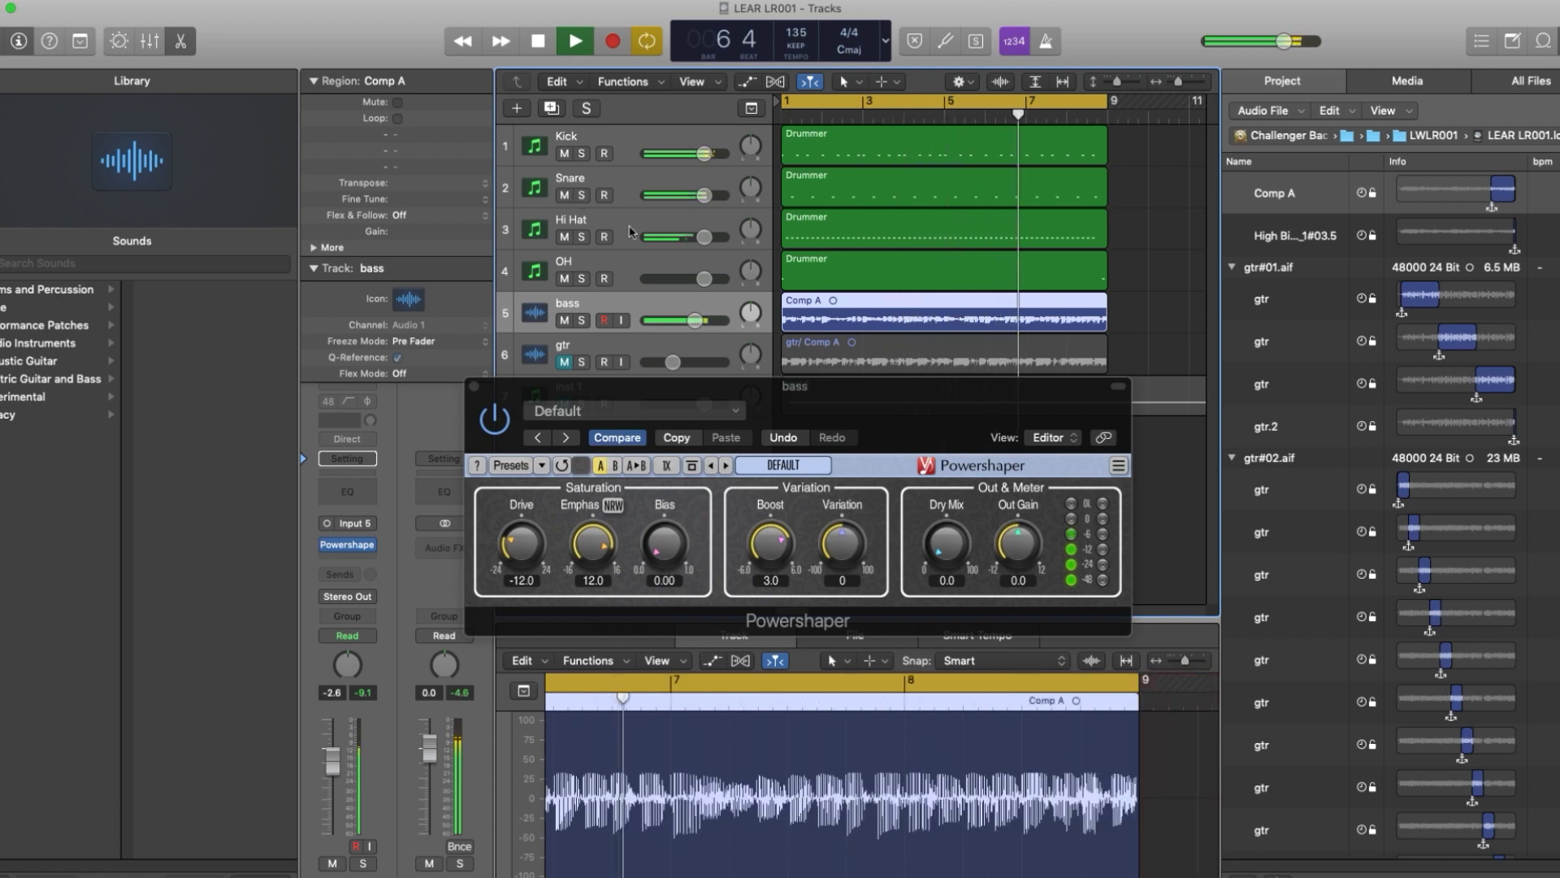
pyautogui.moveTo(547, 573); pyautogui.dragTo(512, 498)
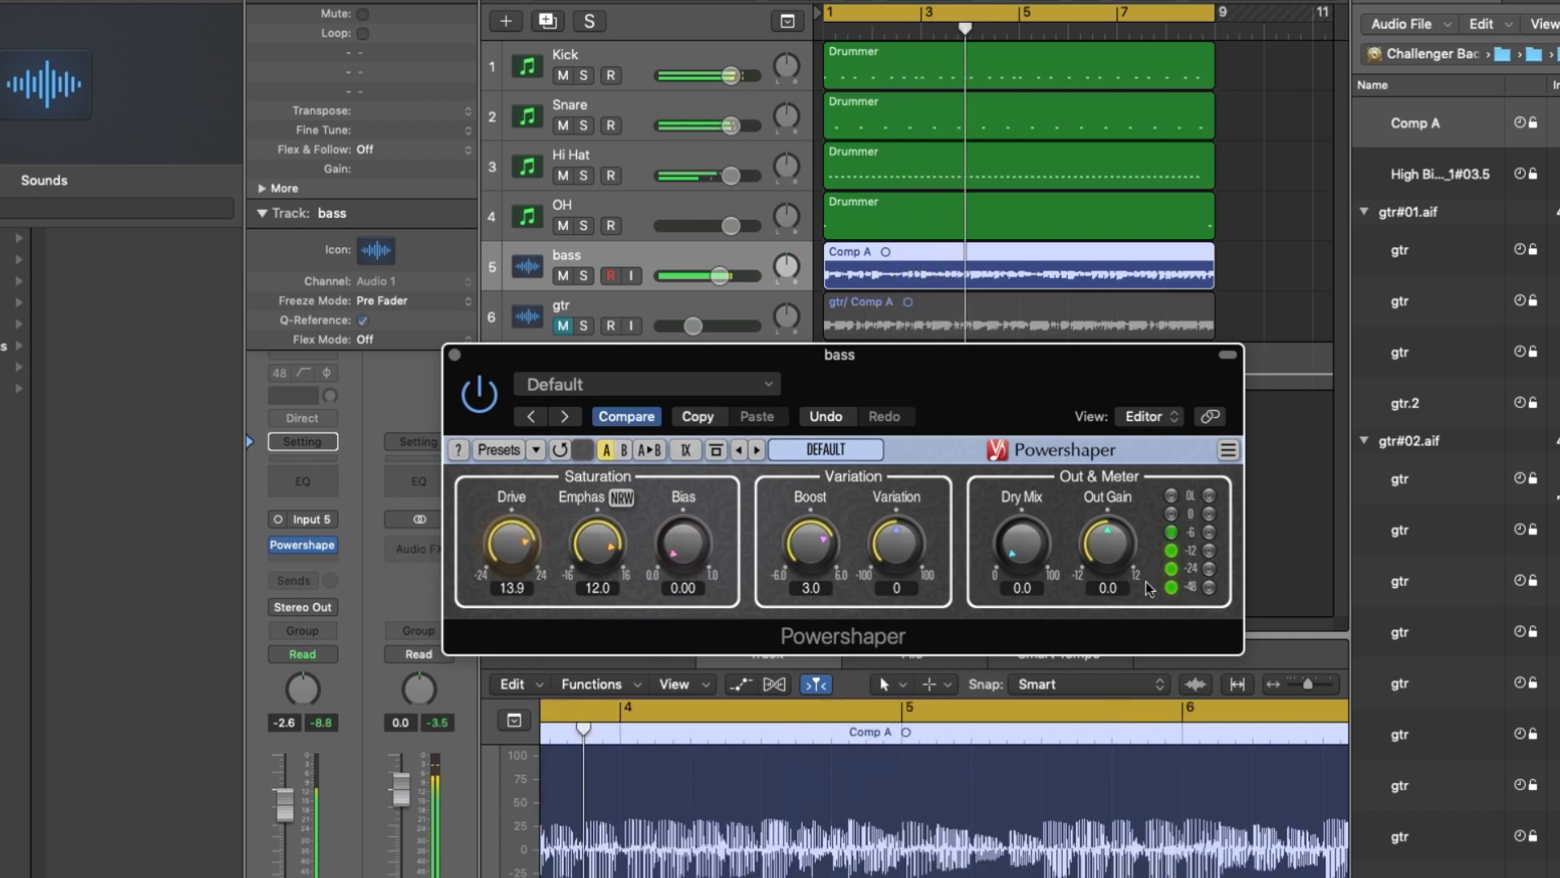
pyautogui.moveTo(1107, 543); pyautogui.dragTo(1107, 598)
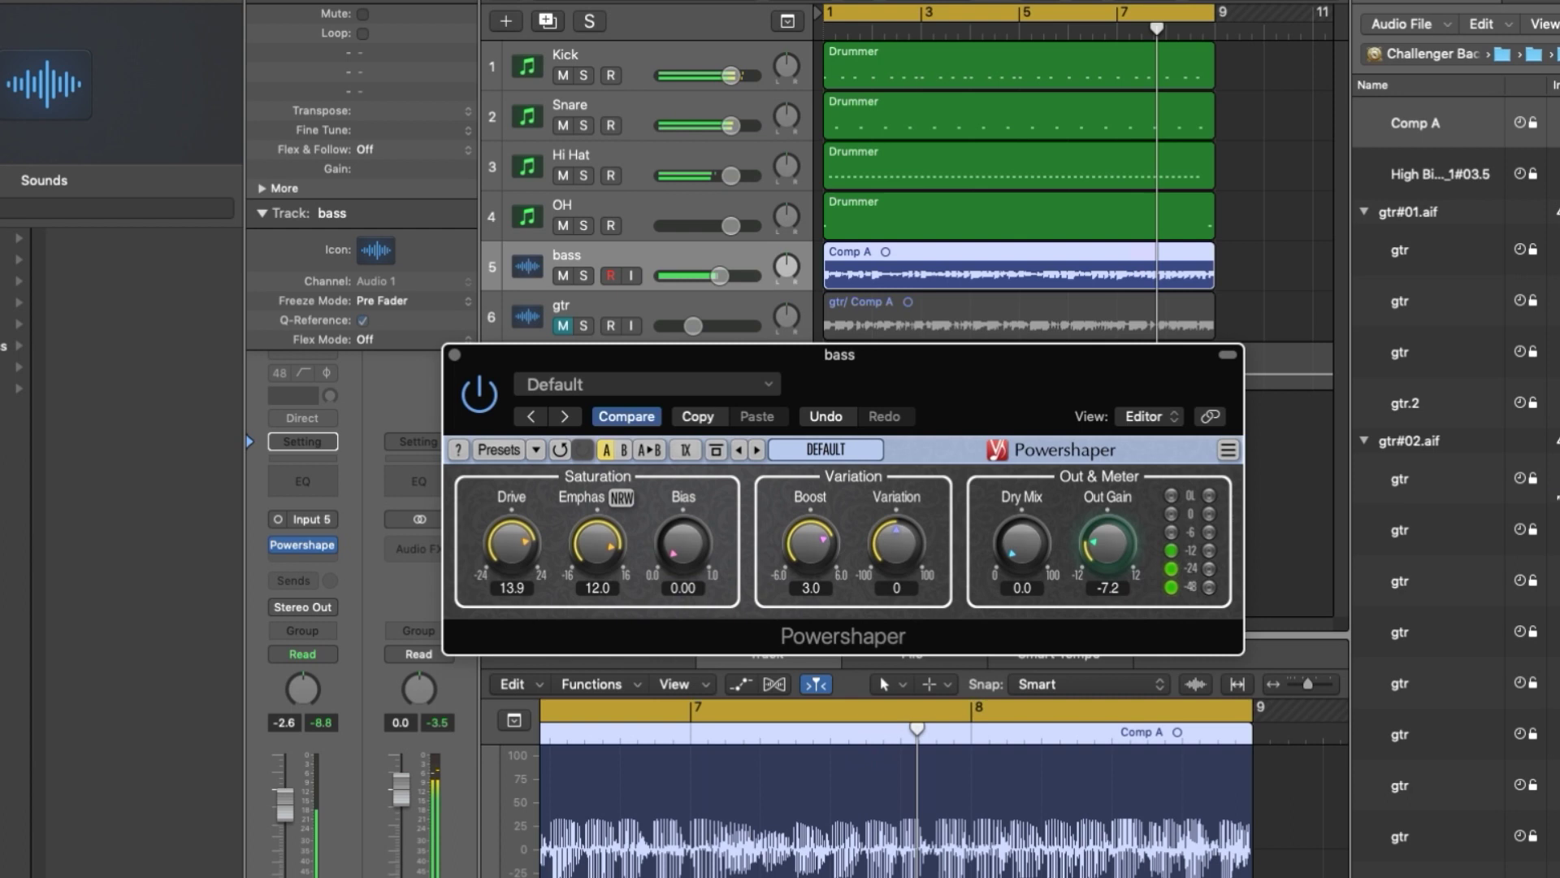
pyautogui.click(481, 394)
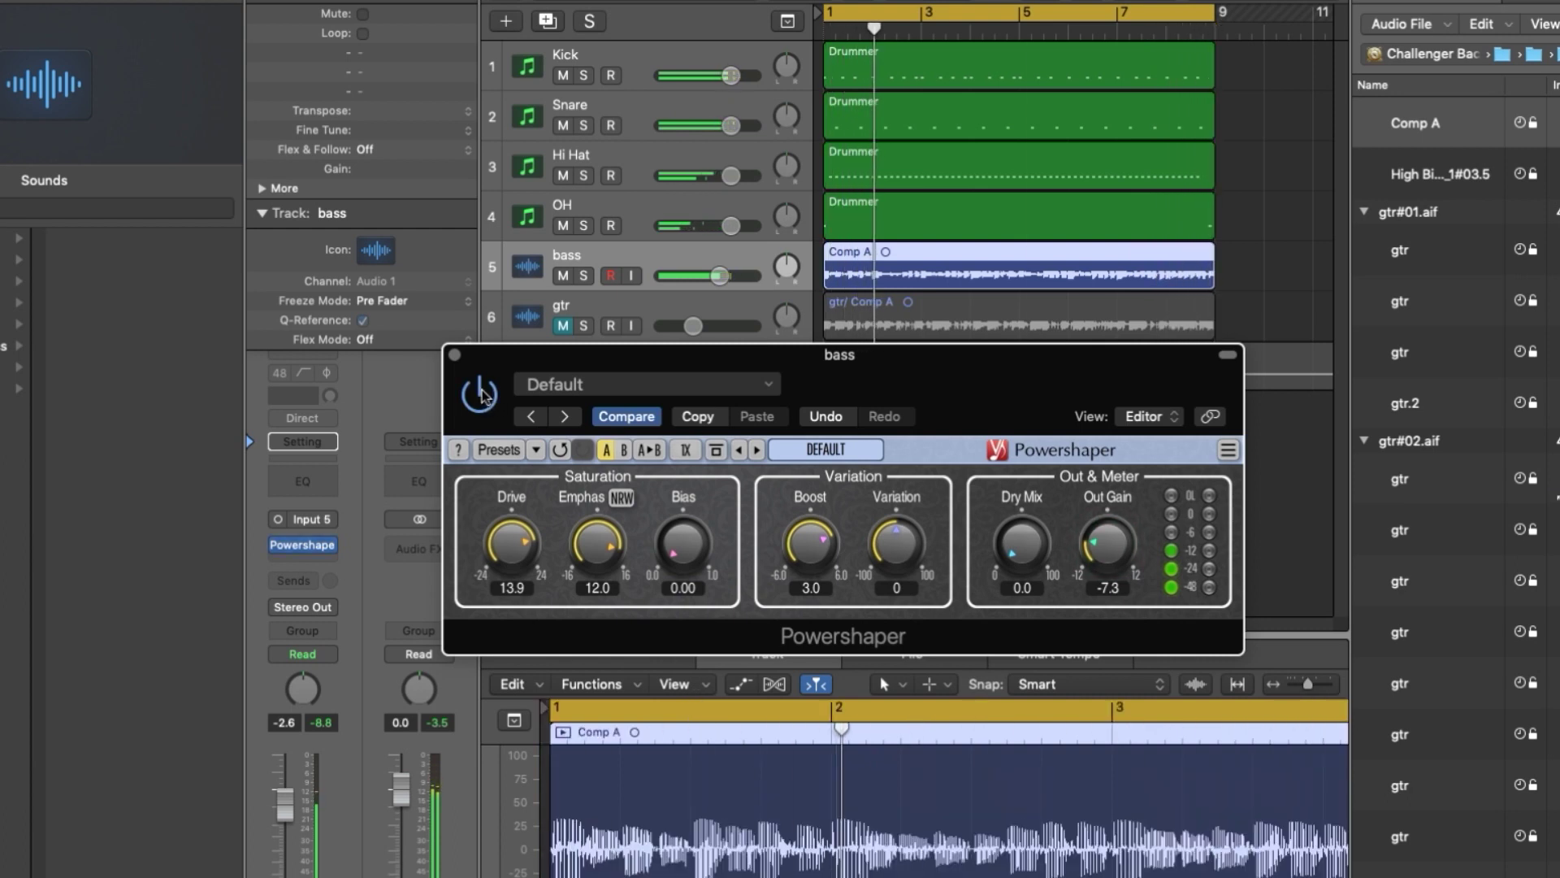
pyautogui.moveTo(1112, 549); pyautogui.dragTo(1112, 553)
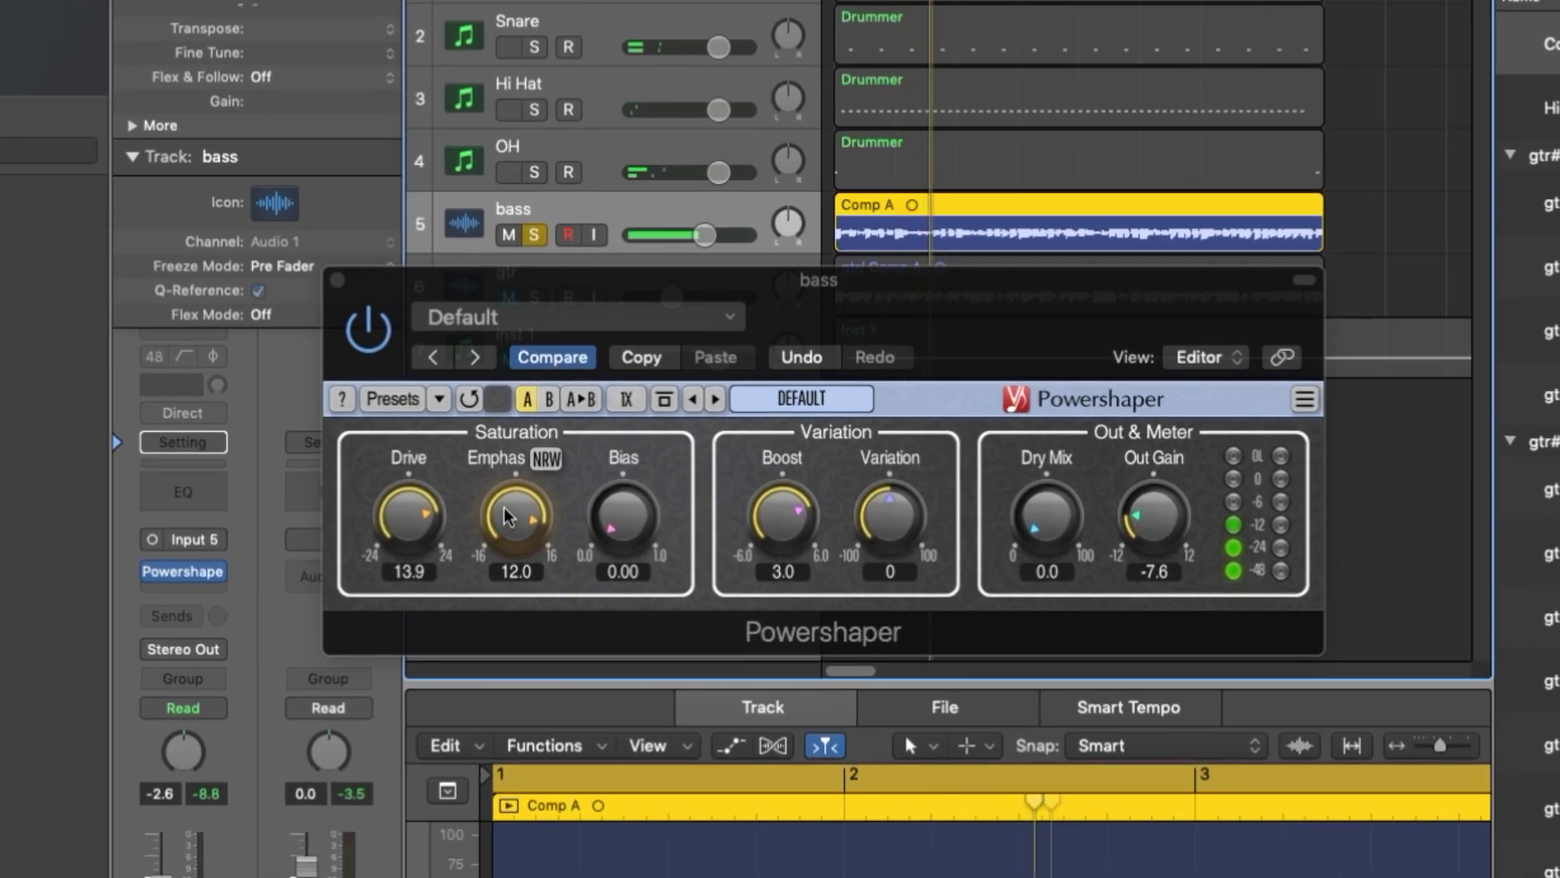
# Switch the bass Powershaper's emphasis mode from NRW to the wide WID mode
pyautogui.click(546, 459)
pyautogui.click(546, 542)
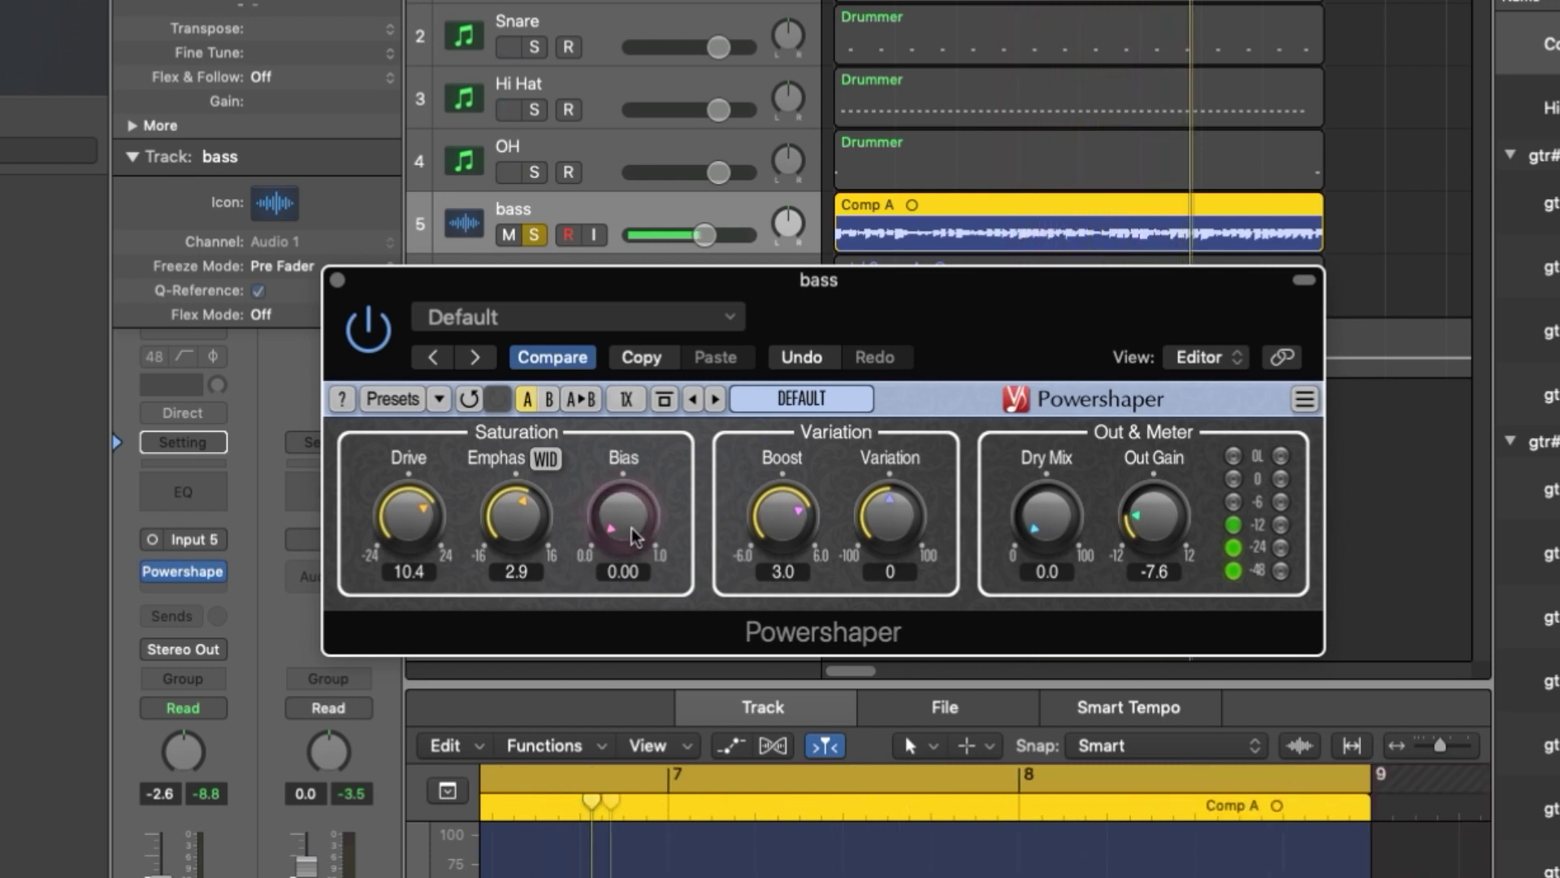
# Sweep the bass Powershaper's Bias through its range, settle it at 0.69, and re-enable the saturation
pyautogui.moveTo(633, 539); pyautogui.dragTo(634, 459)
pyautogui.moveTo(620, 546)
pyautogui.mouseDown()
pyautogui.moveTo(620, 650)
pyautogui.moveTo(627, 532)
pyautogui.mouseUp()
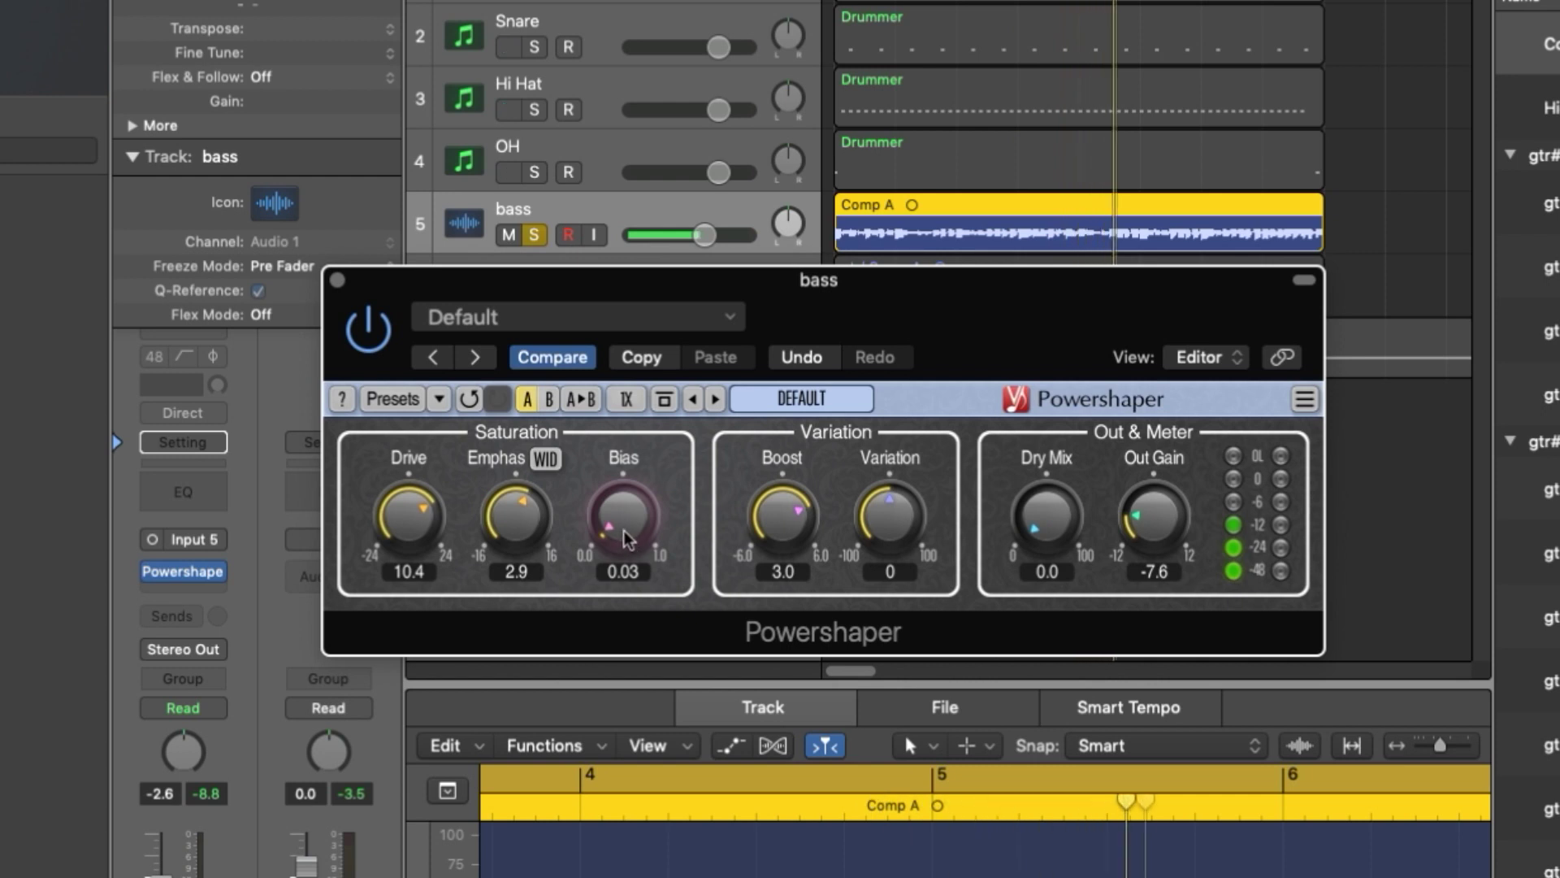
pyautogui.moveTo(623, 520); pyautogui.dragTo(623, 488)
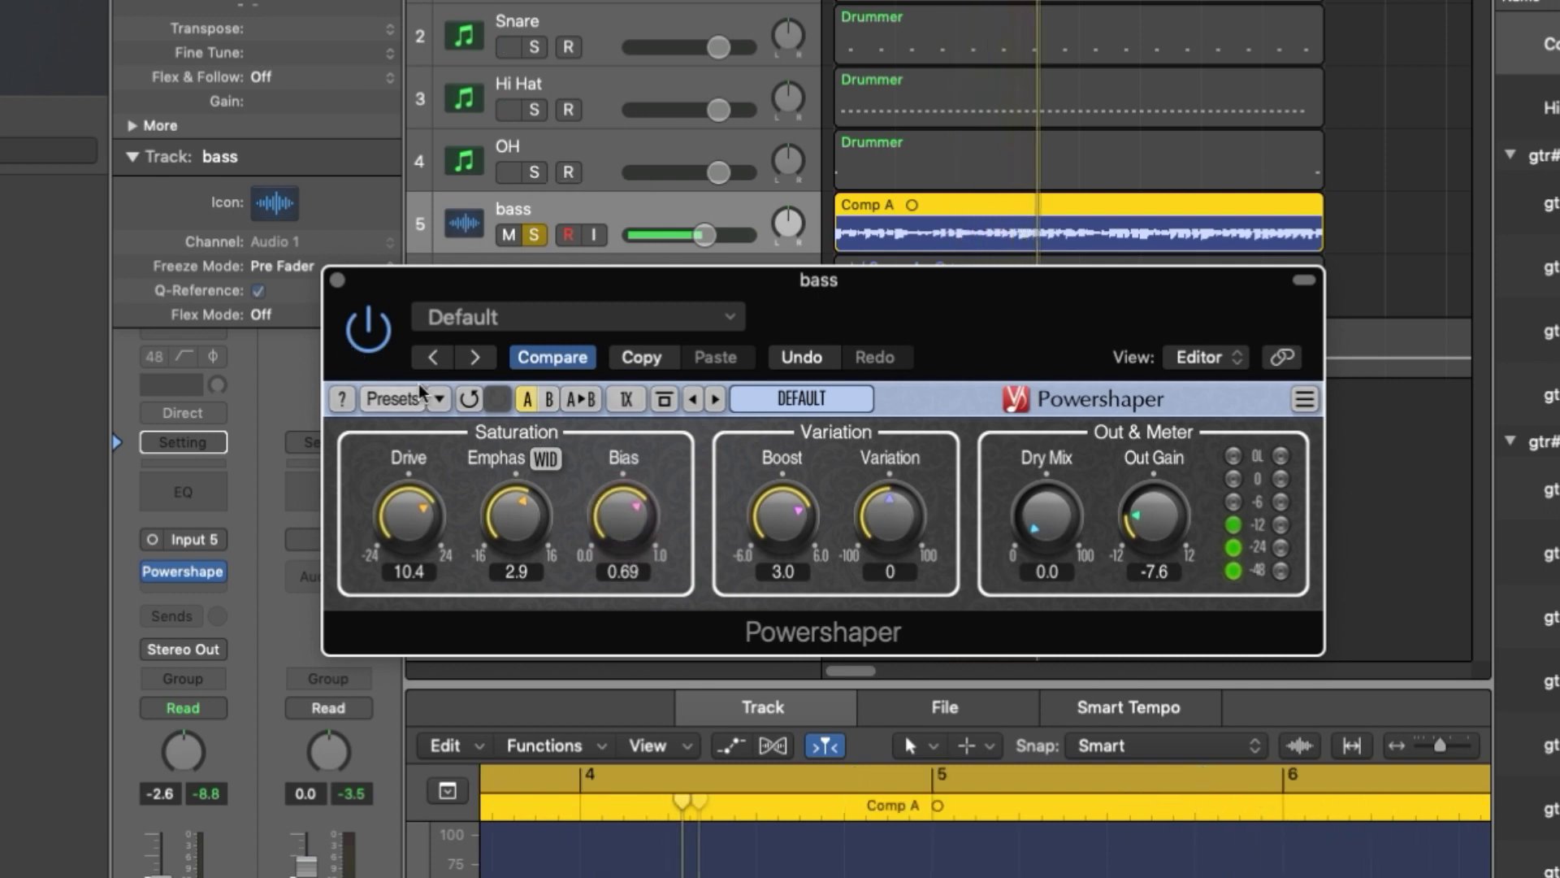
pyautogui.click(368, 330)
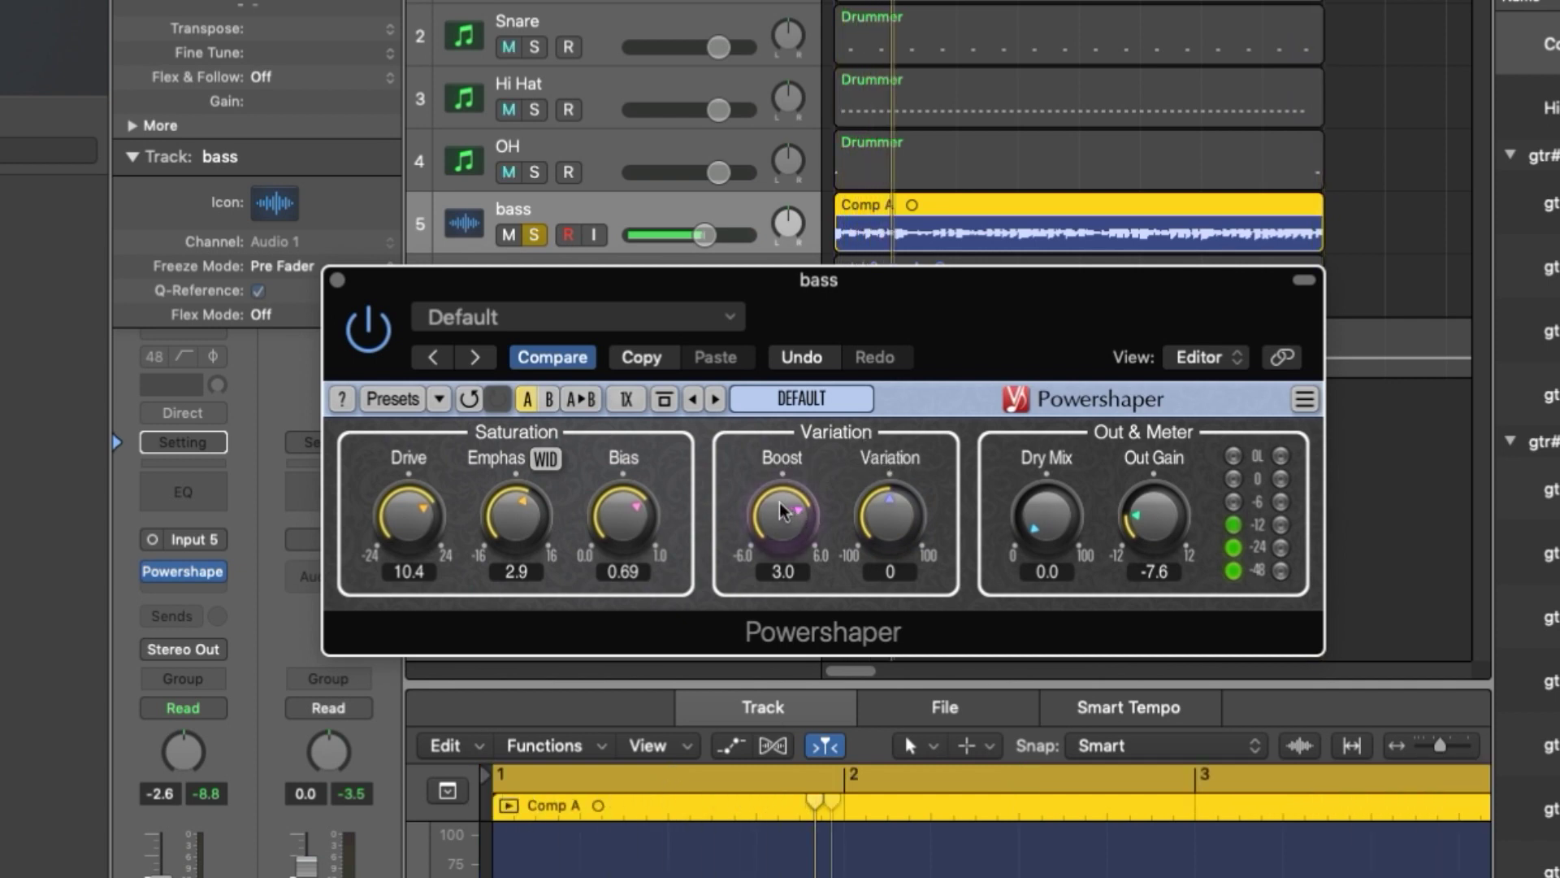
# Drop the bass Boost to -6.0, bring it back up to 4.3, and raise Variation to 51
pyautogui.moveTo(778, 485)
pyautogui.mouseDown()
pyautogui.moveTo(775, 470)
pyautogui.moveTo(774, 483)
pyautogui.mouseUp()
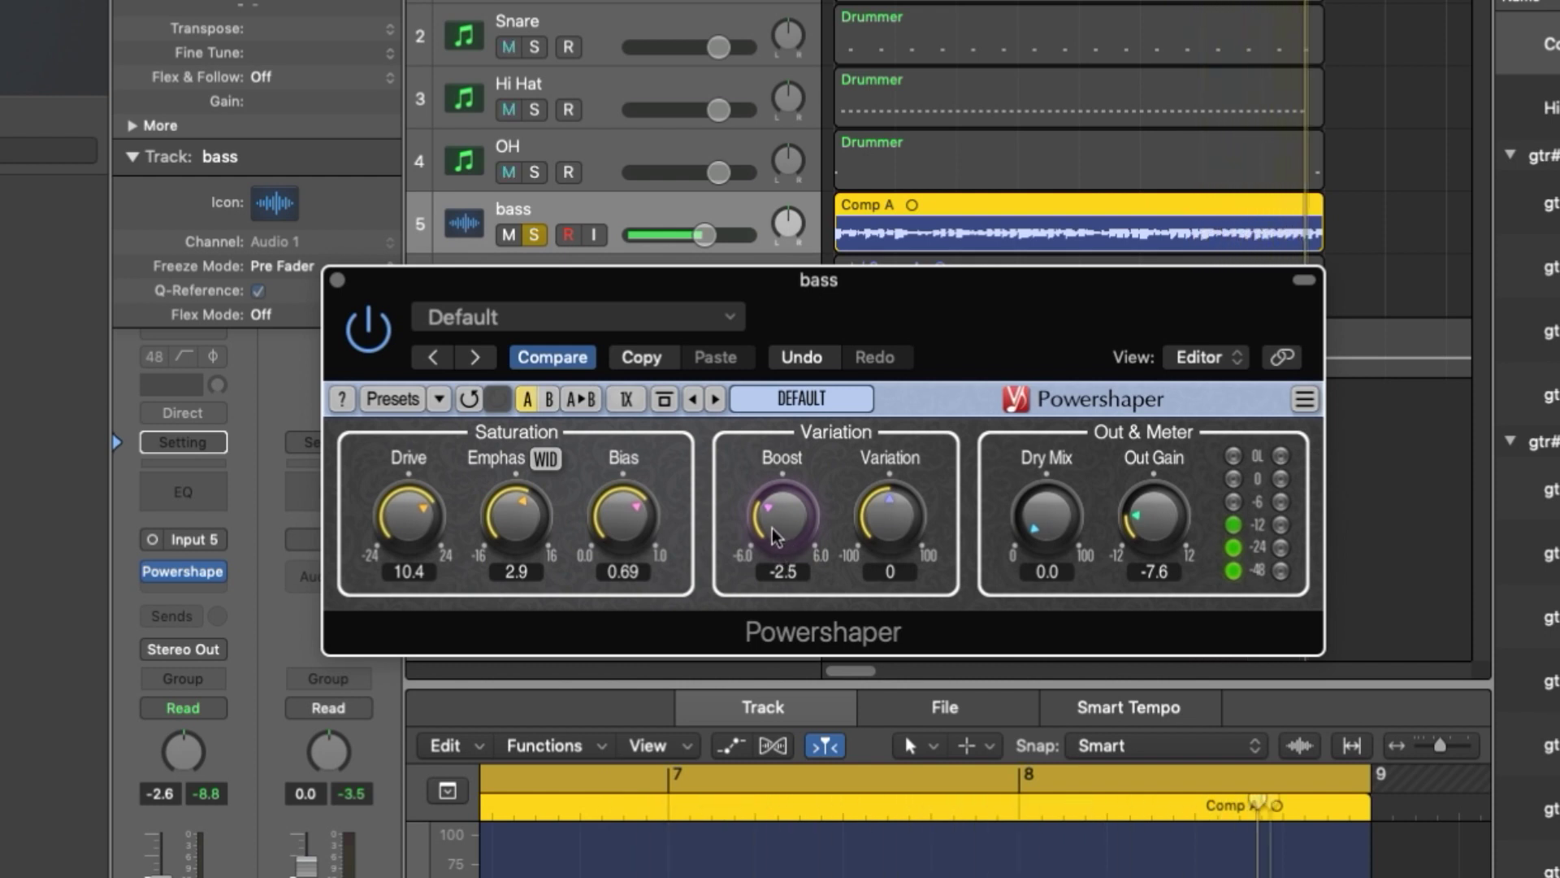
pyautogui.moveTo(780, 532); pyautogui.dragTo(780, 508)
pyautogui.moveTo(896, 530); pyautogui.dragTo(895, 509)
# Unsolo the bass, A/B its saturation in the full mix, and lower Emphasis to -3.9
pyautogui.press('s')
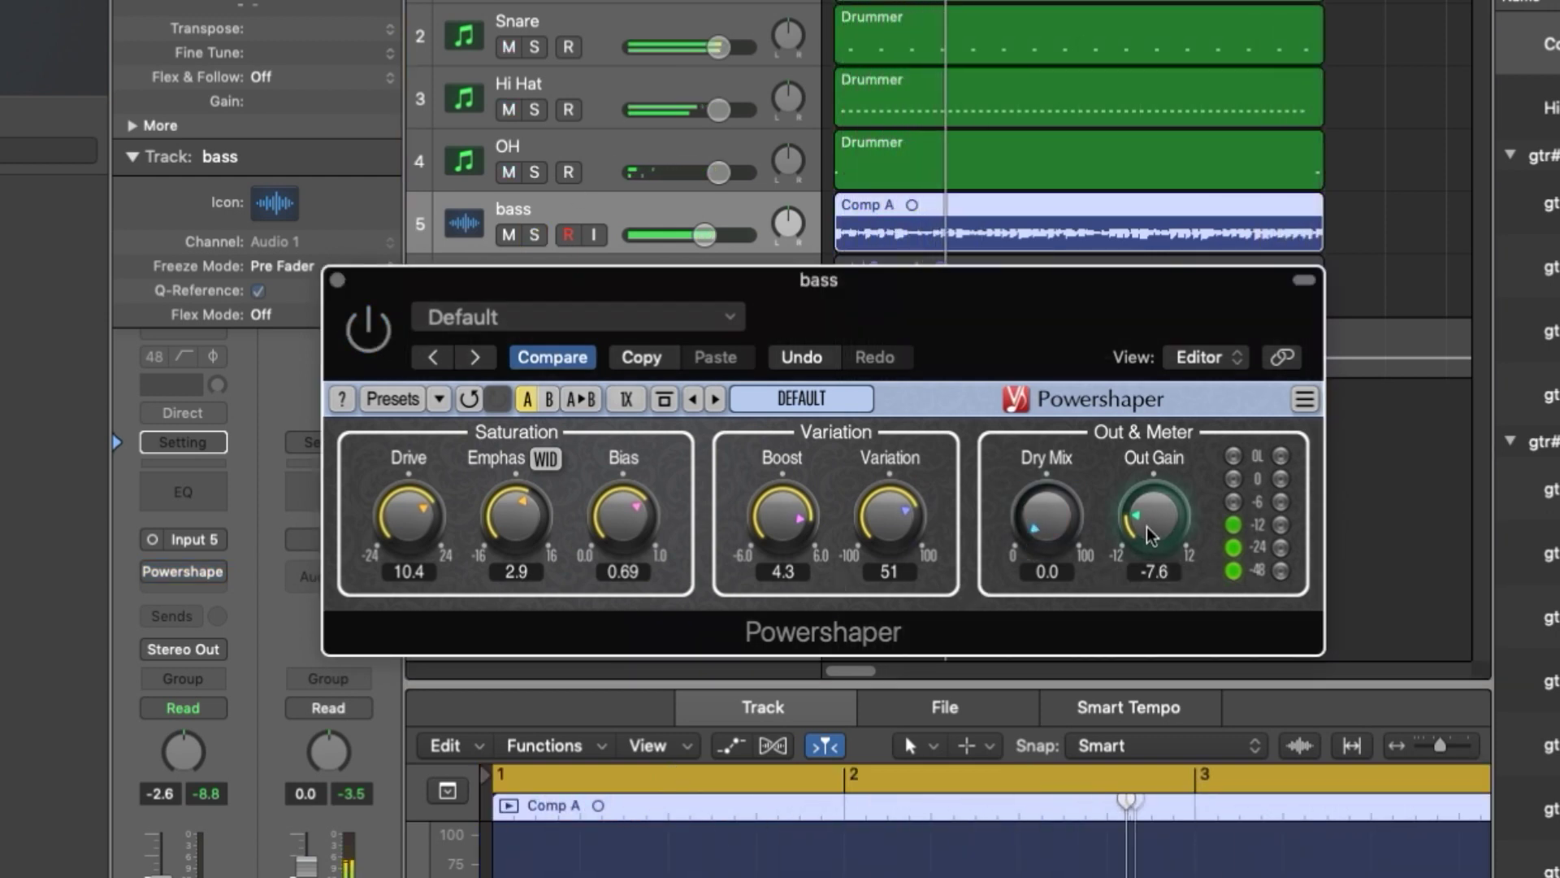
pyautogui.click(368, 329)
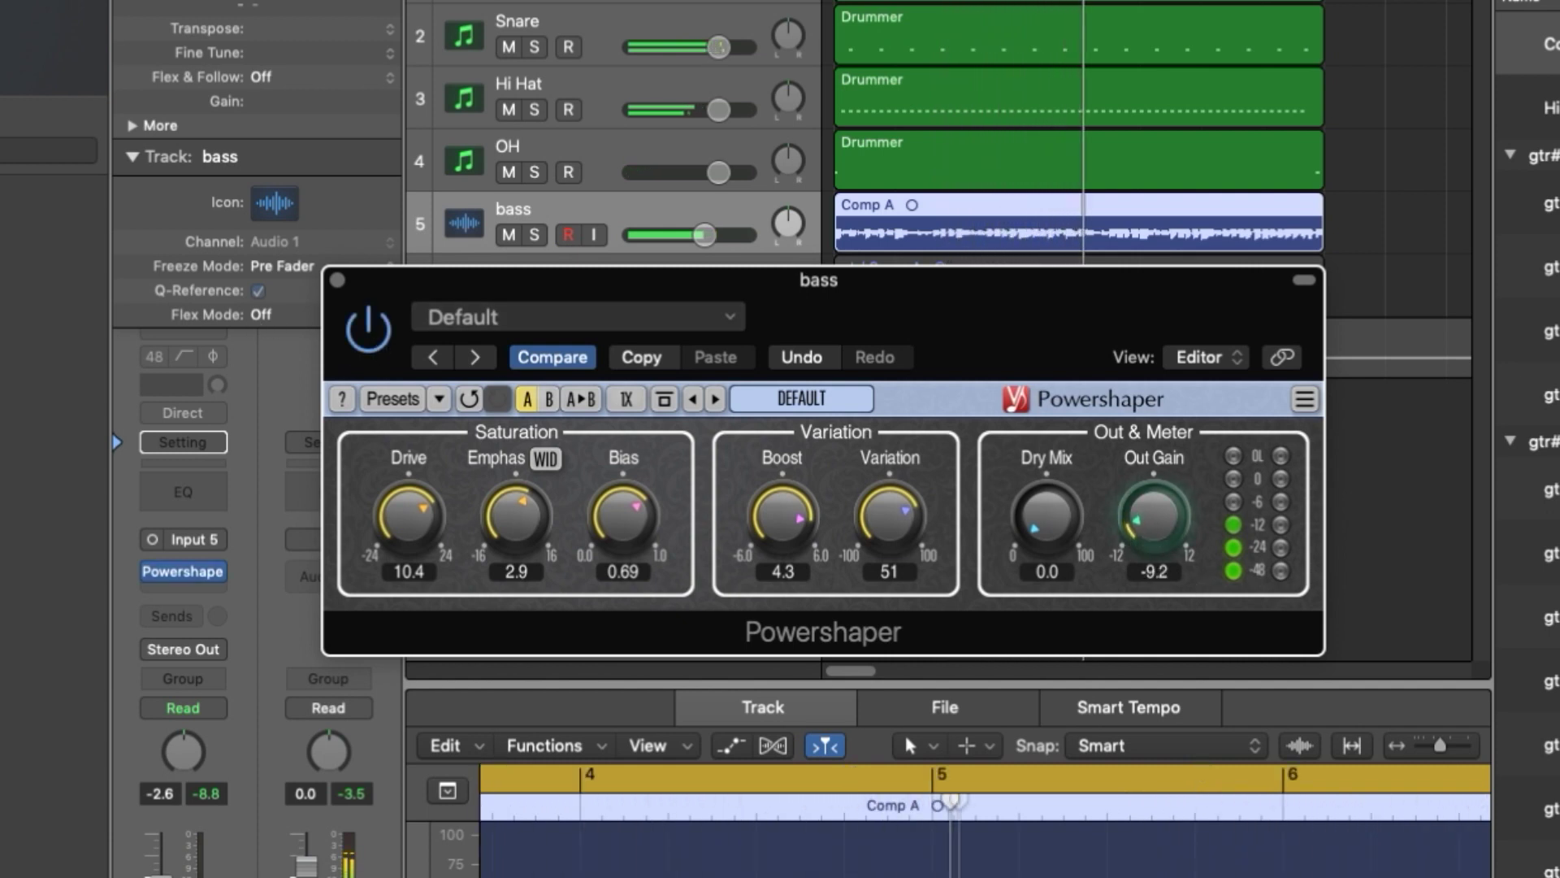
pyautogui.click(370, 331)
pyautogui.click(370, 332)
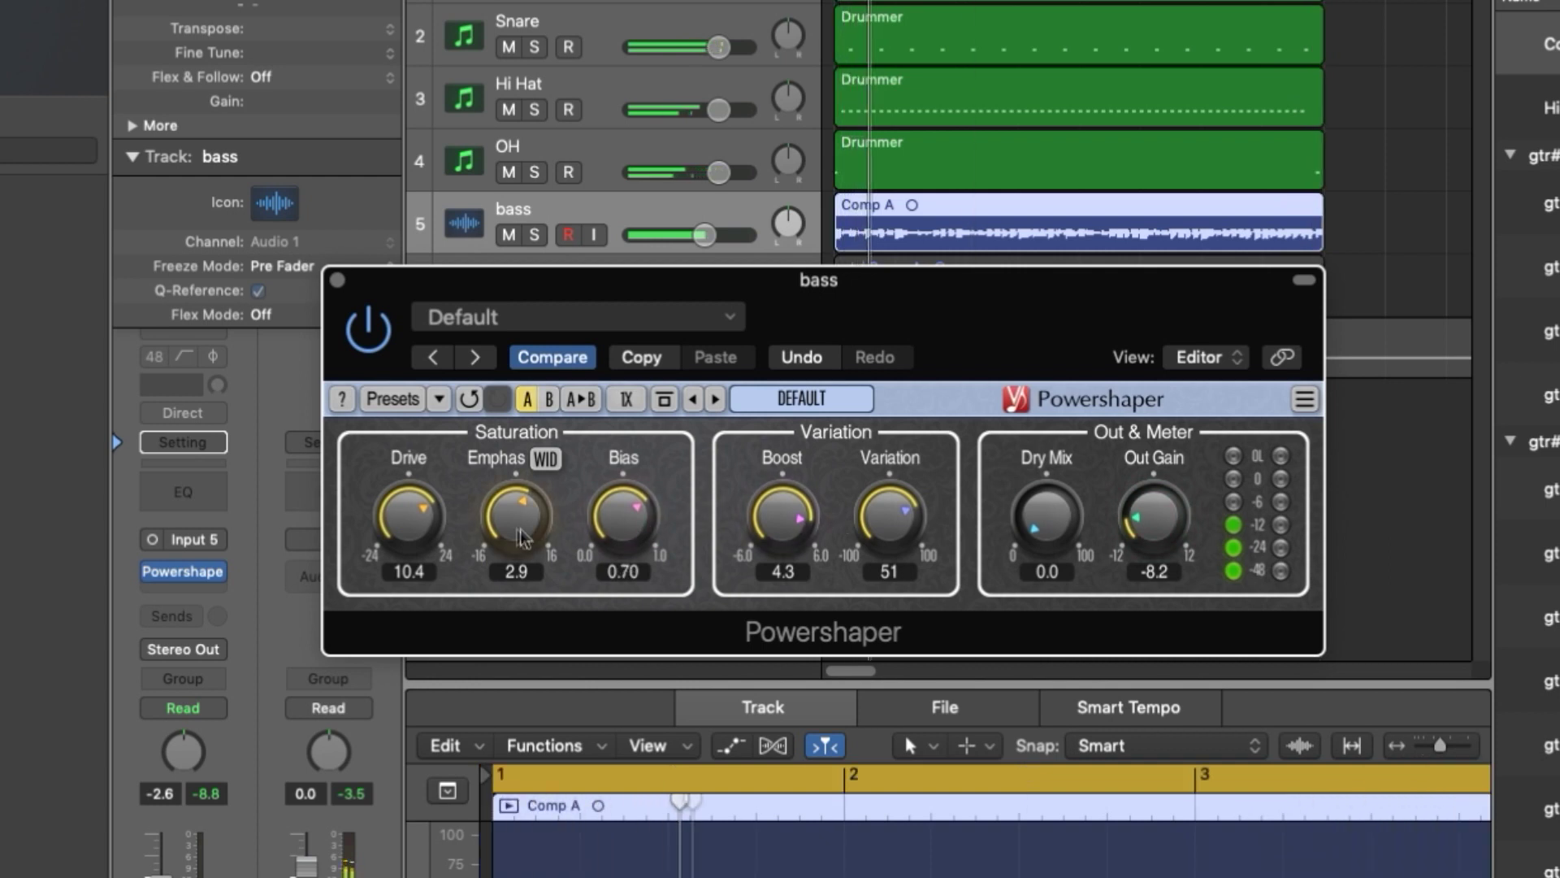
pyautogui.moveTo(516, 516); pyautogui.dragTo(515, 585)
pyautogui.click(371, 334)
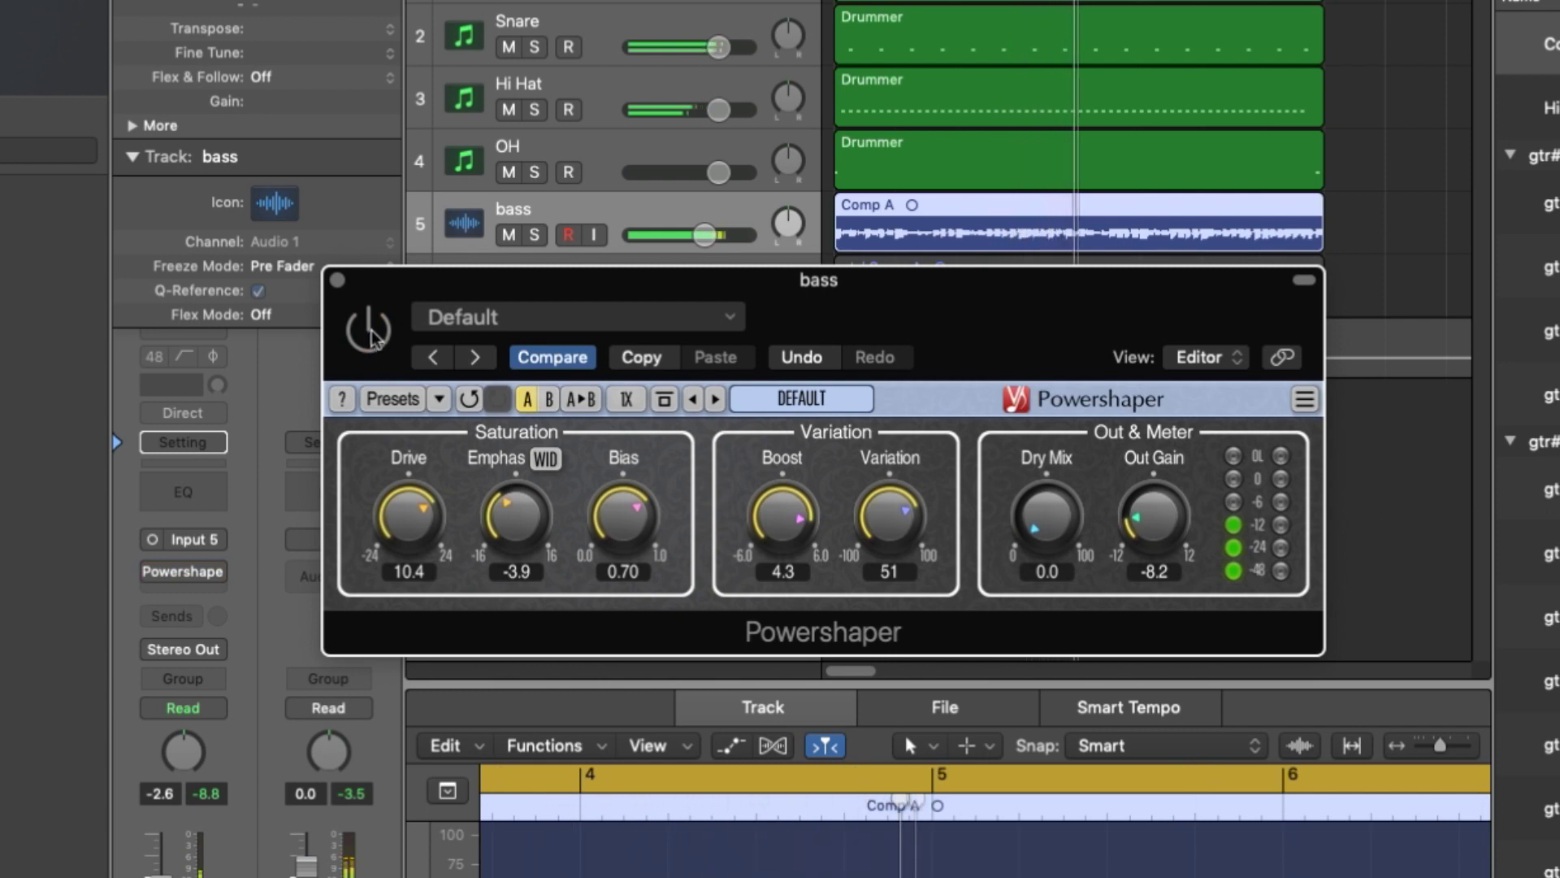
pyautogui.click(371, 333)
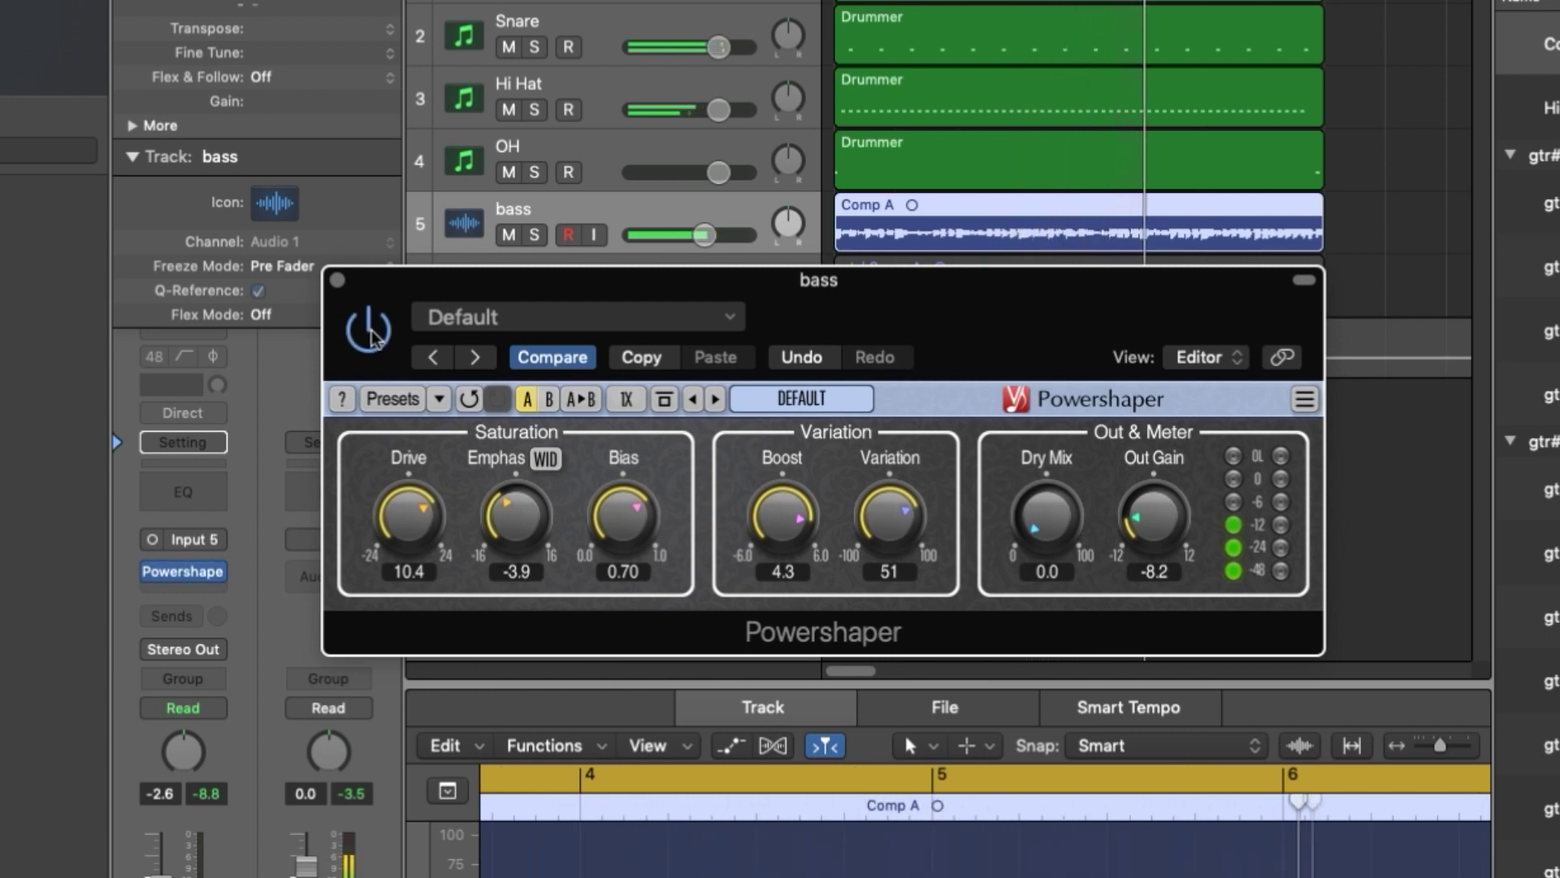